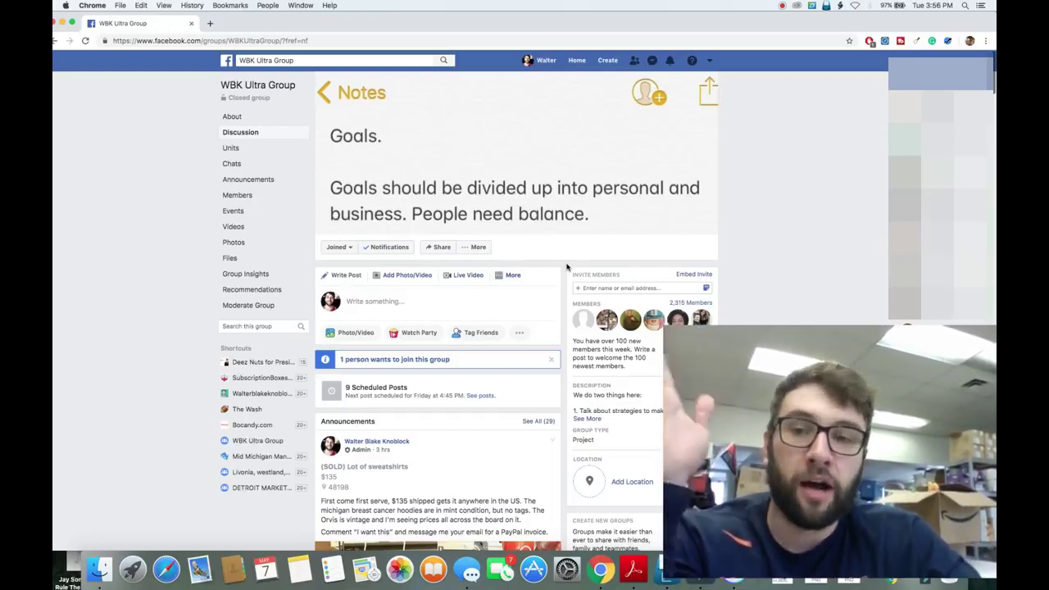
Go to sellercentral.amazon.com and open Catalog > Add Products.
click(409, 41)
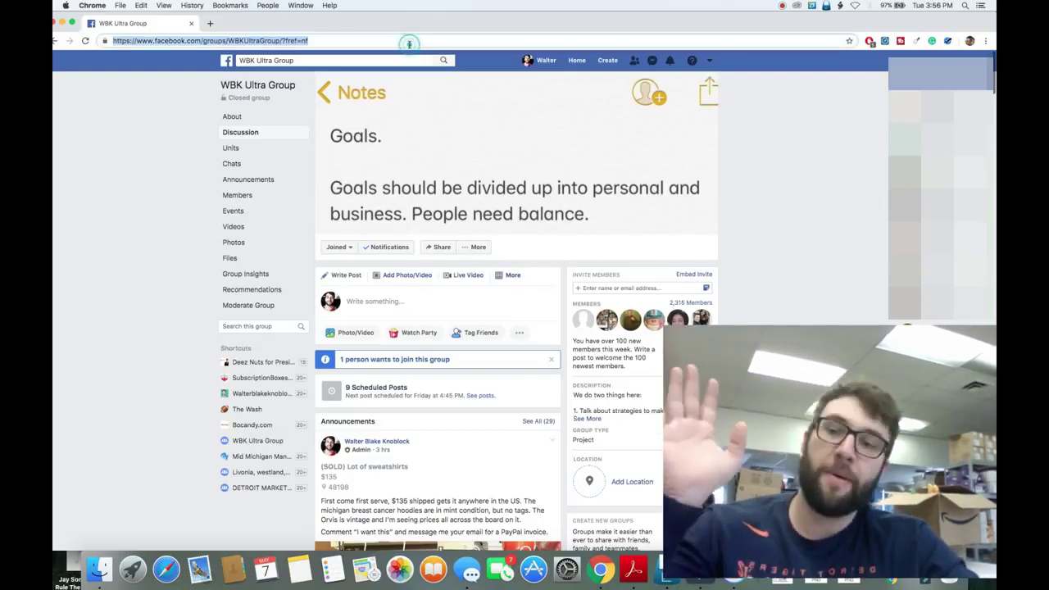
text(sellercentral.amazon.com)
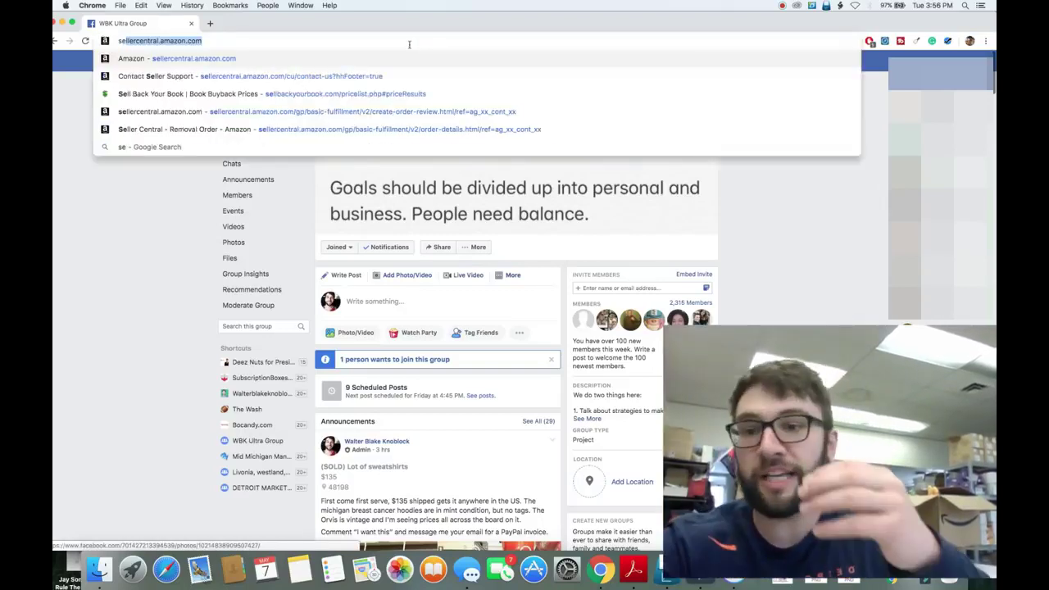
key(Return)
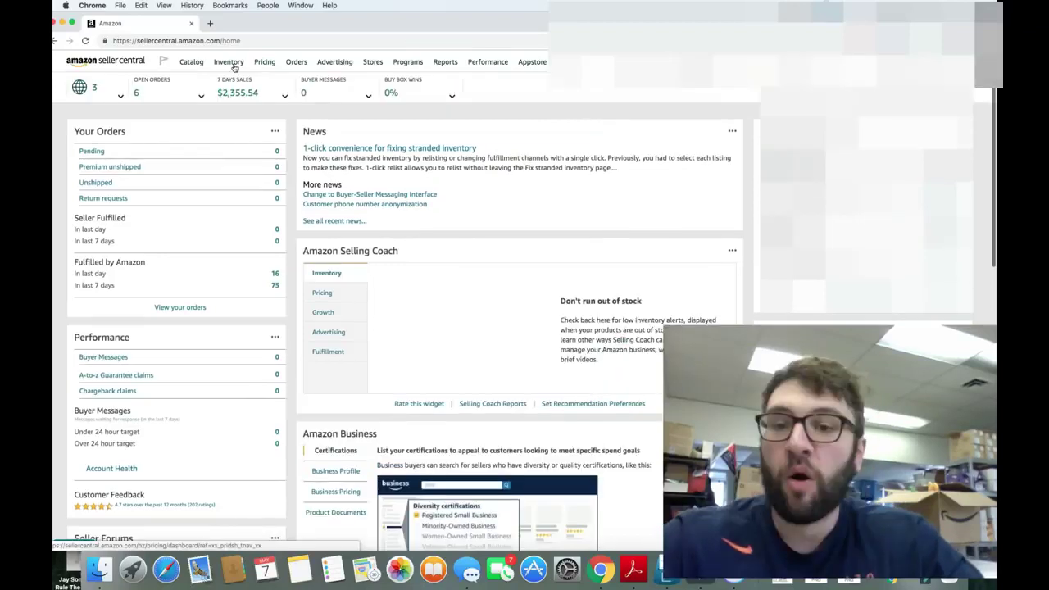
mouse_move(194, 67)
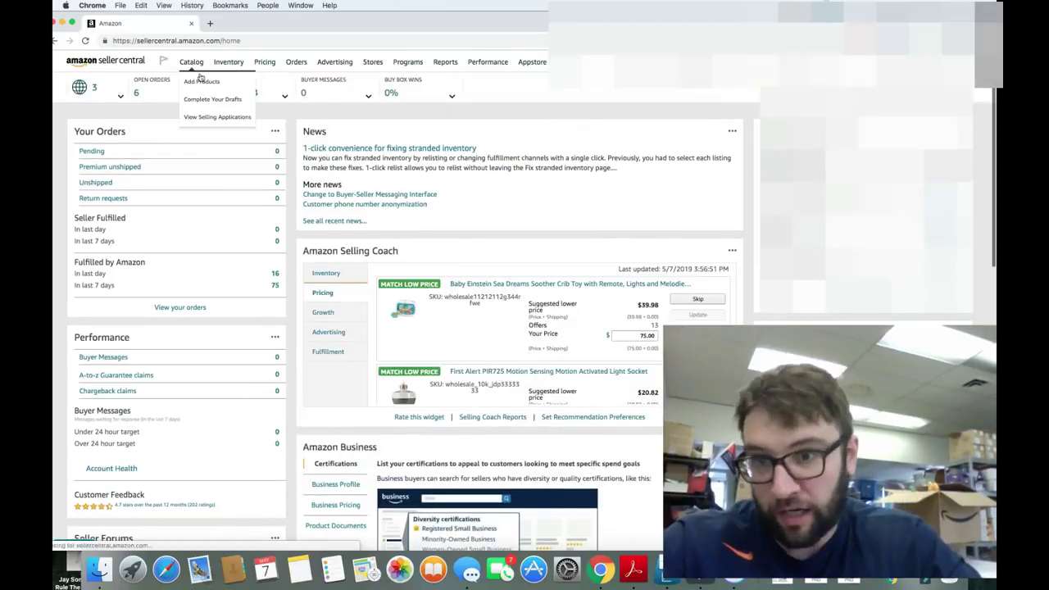
click(203, 82)
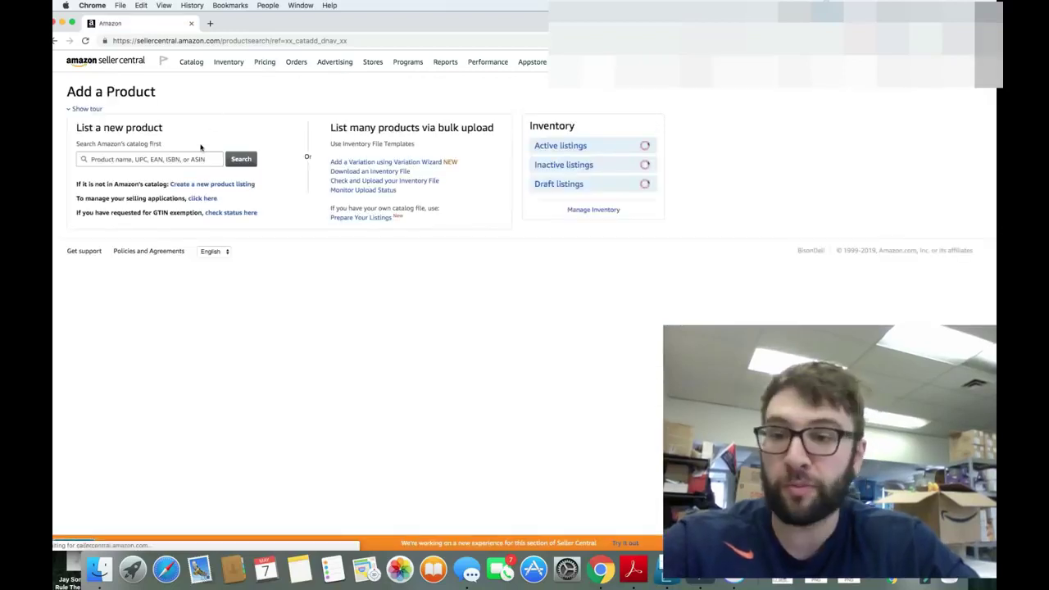
click(194, 160)
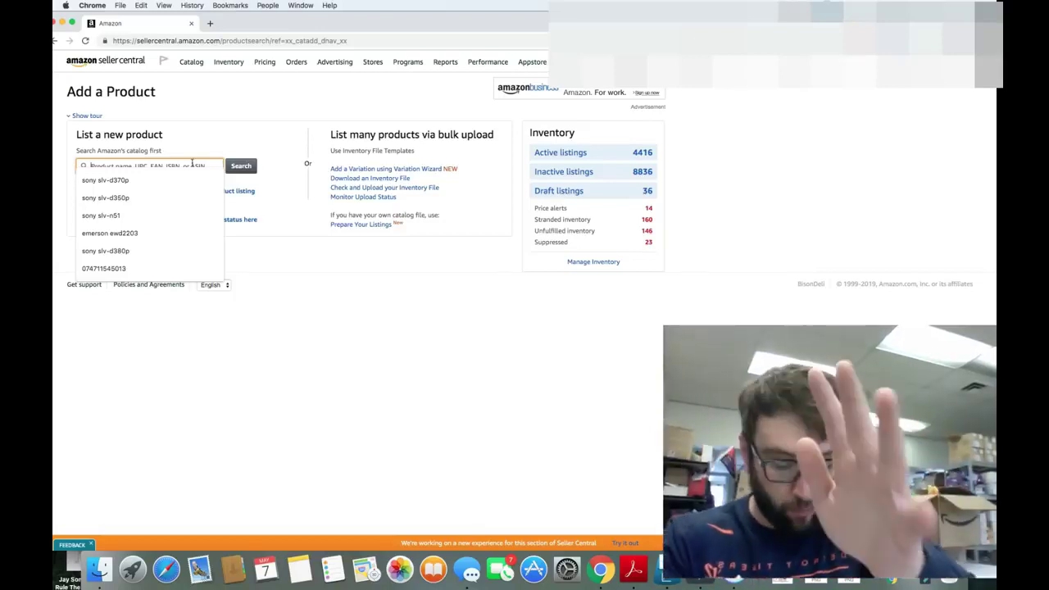
text(0)
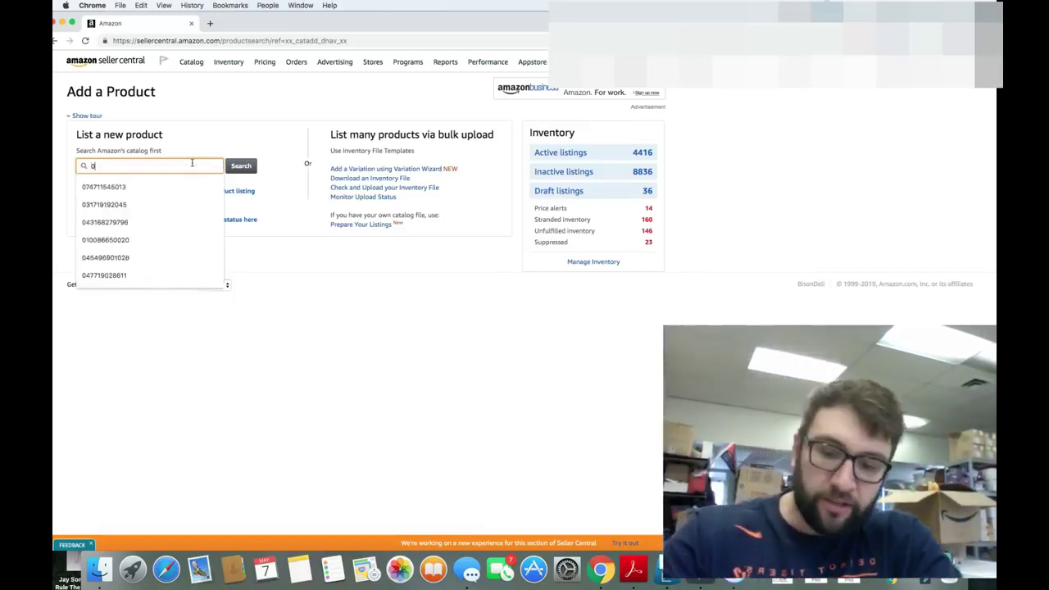
text(146)
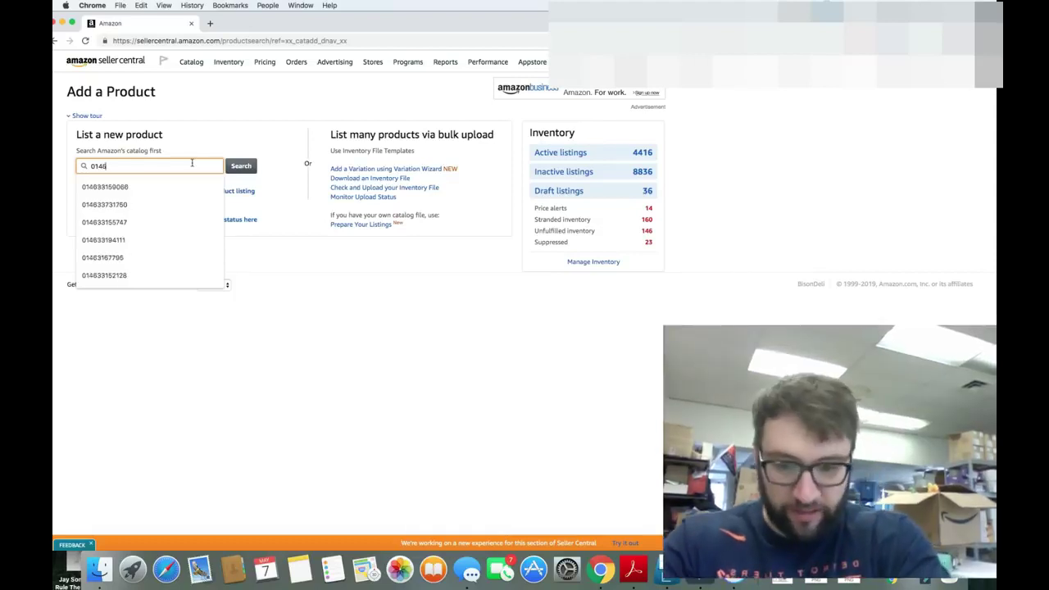
text(3373)
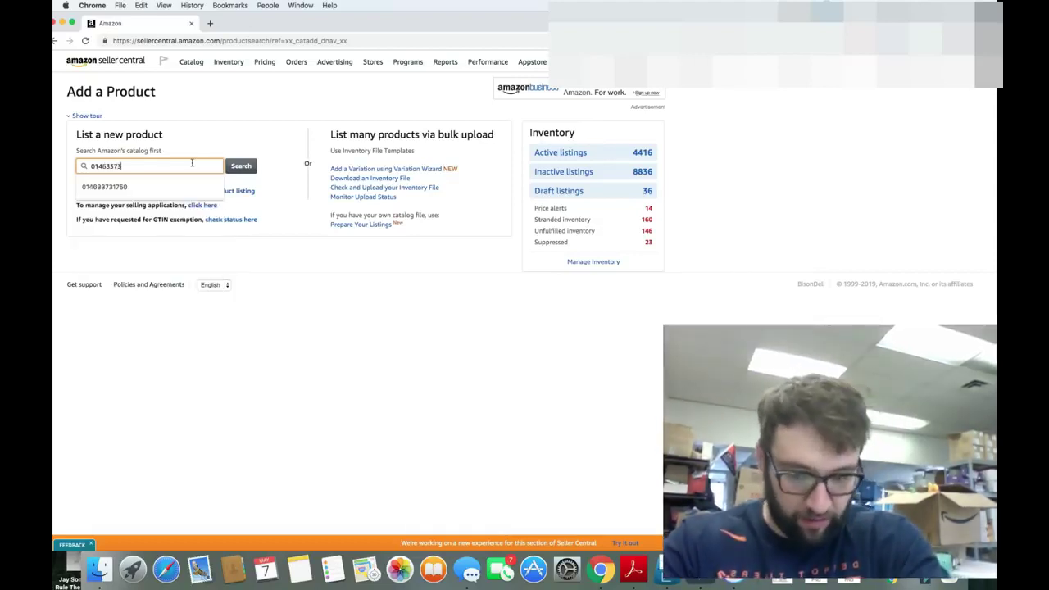
text(1750)
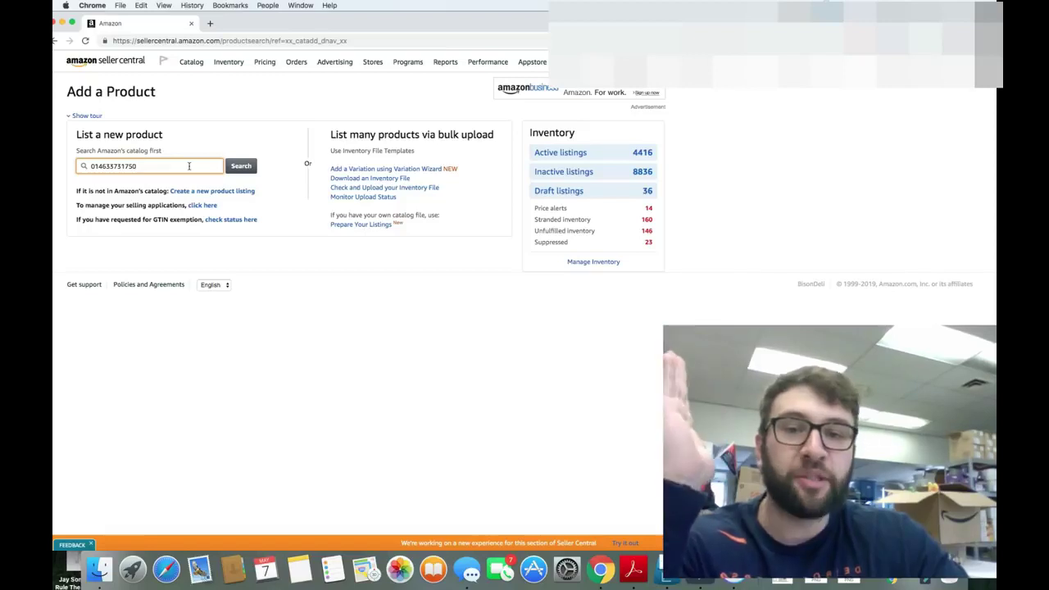
click(235, 171)
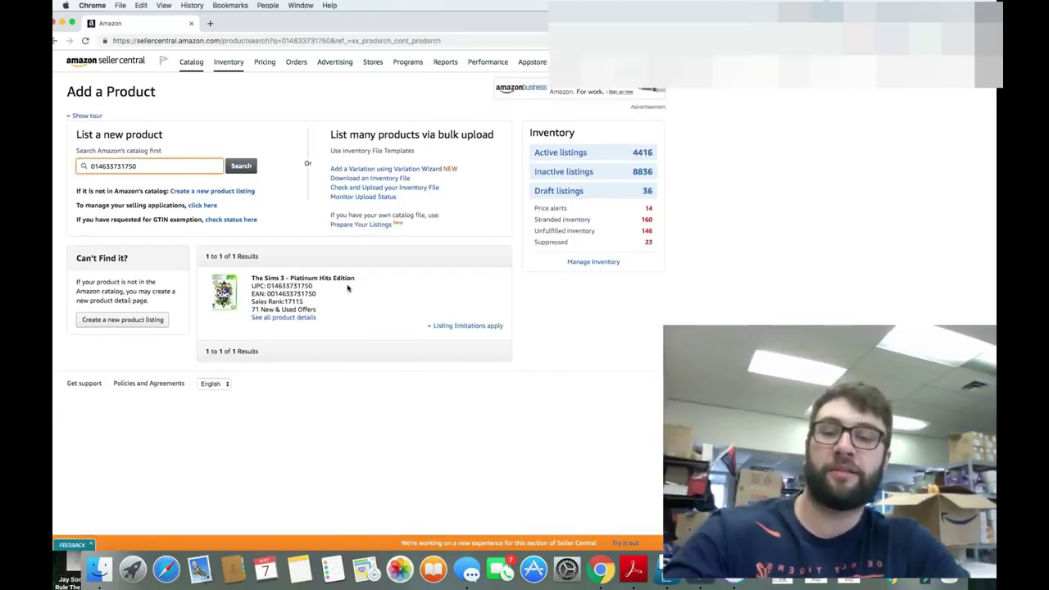
click(455, 325)
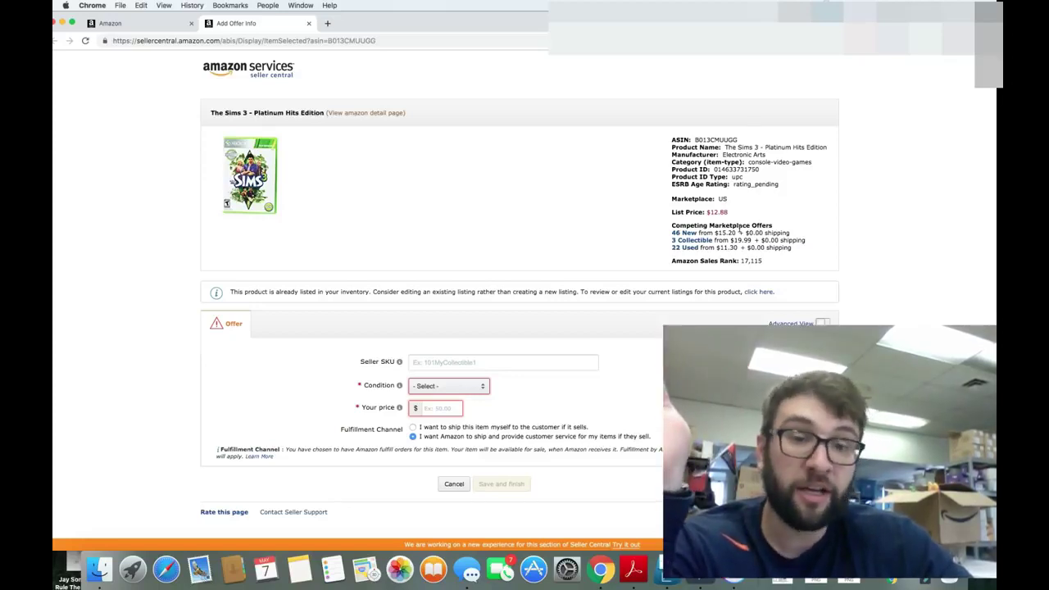
Open the '46 New' competing marketplace offers for The Sims 3 in a new tab.
click(684, 234)
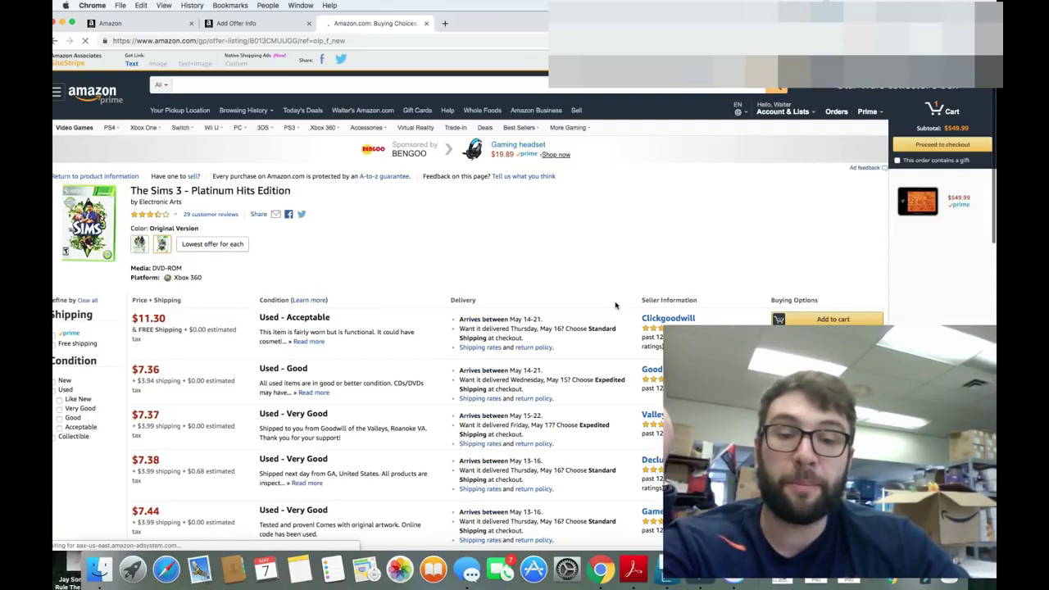
Scroll through other sellers' prices for The Sims 3, then return to Add Offer Info.
scroll(636, 288, down, 1)
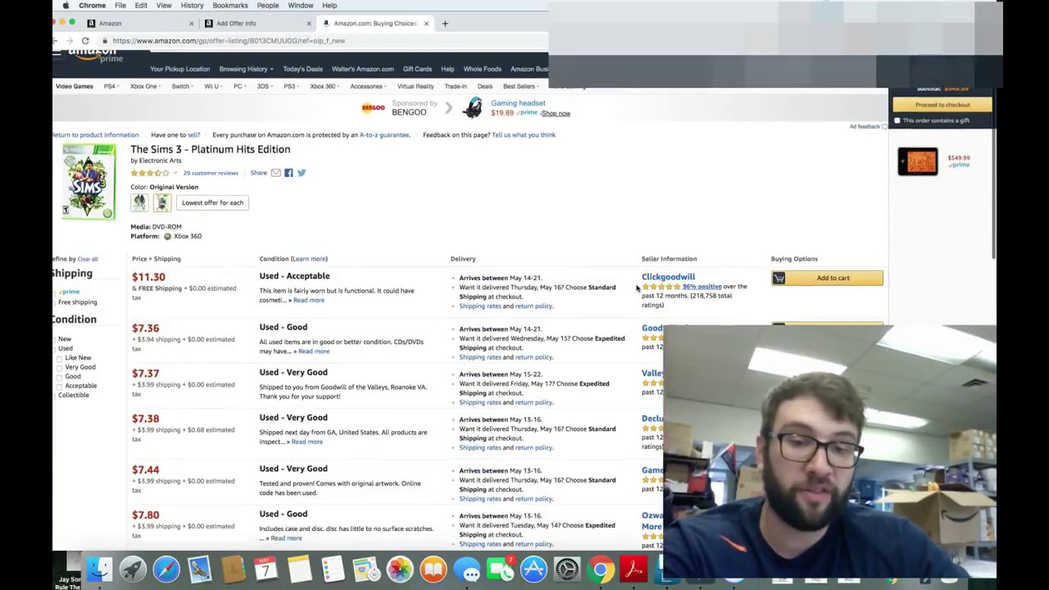
scroll(636, 288, down, 1)
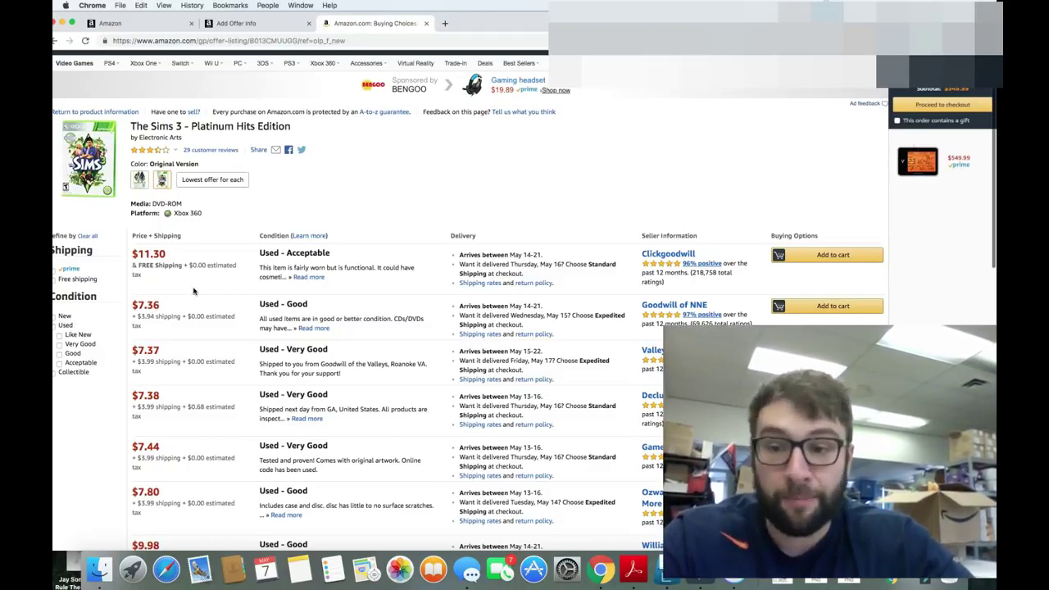
click(279, 23)
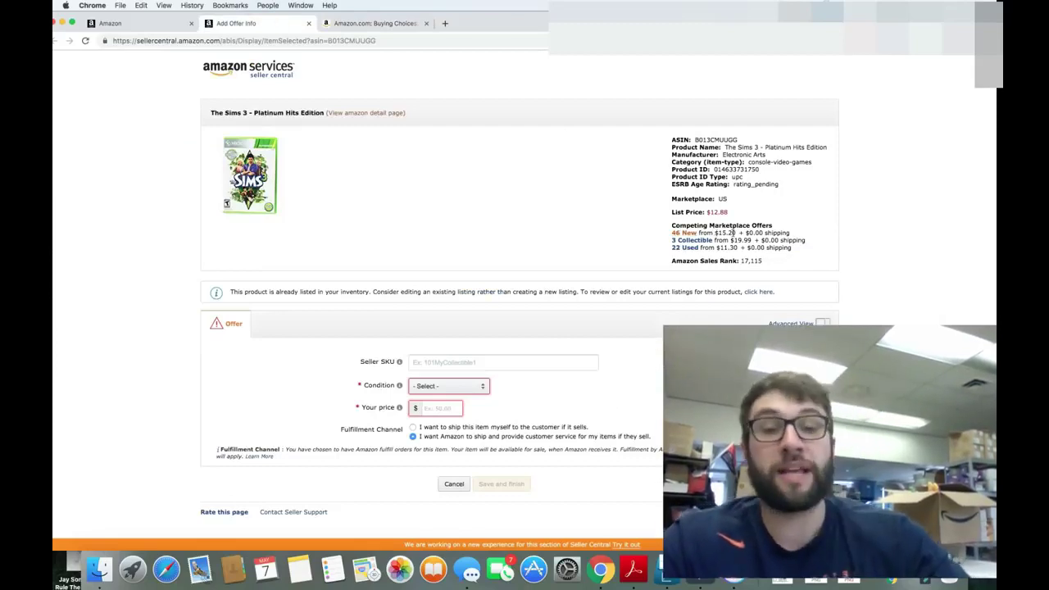
Set the offer to New condition priced at $14.95 and save it.
click(430, 385)
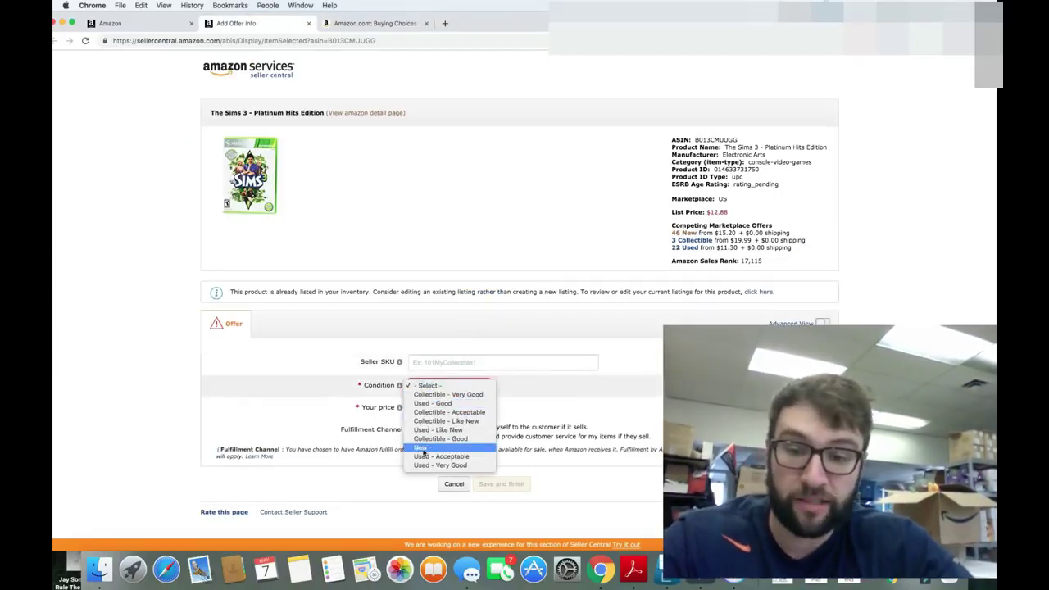
click(423, 451)
click(432, 439)
text(1)
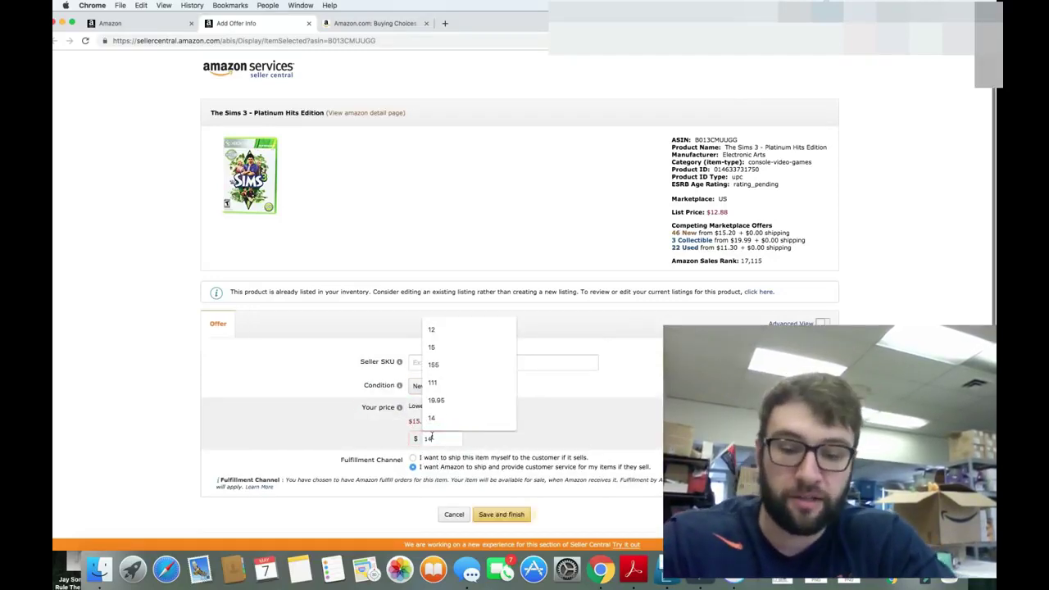
text(4.95)
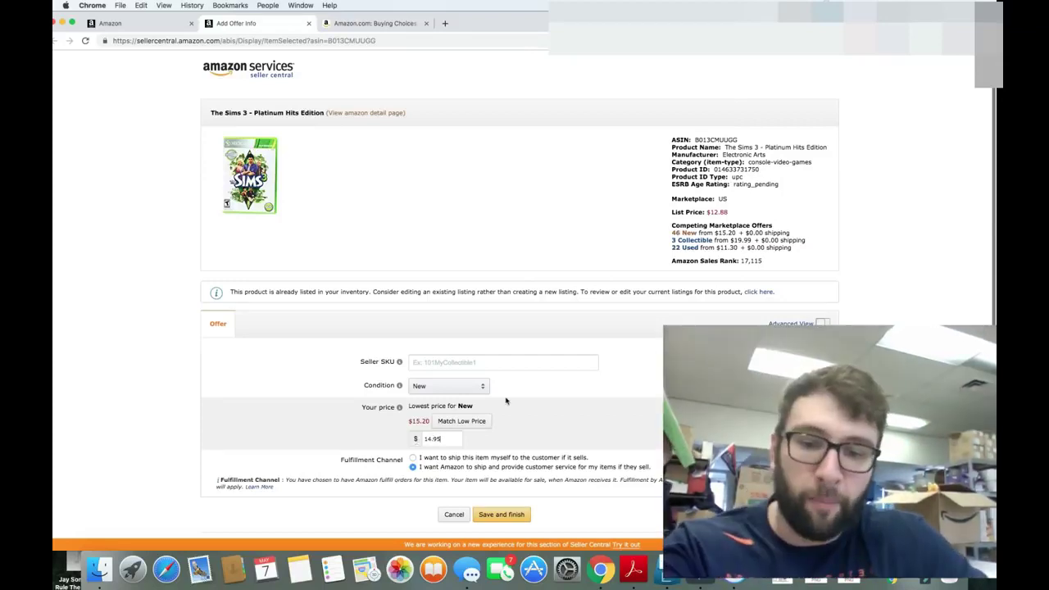
scroll(551, 356, down, 1)
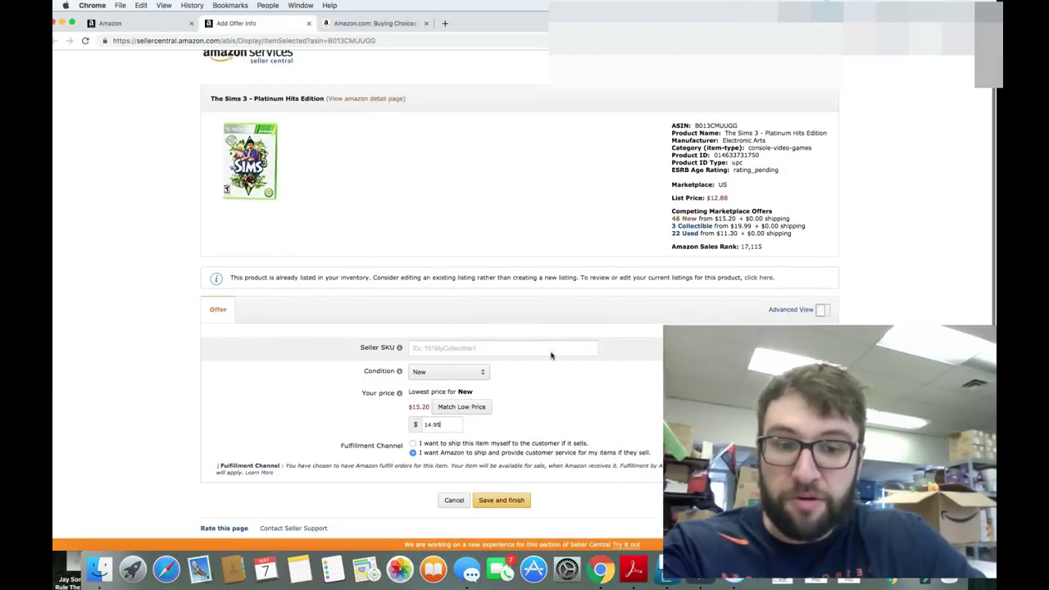
click(443, 424)
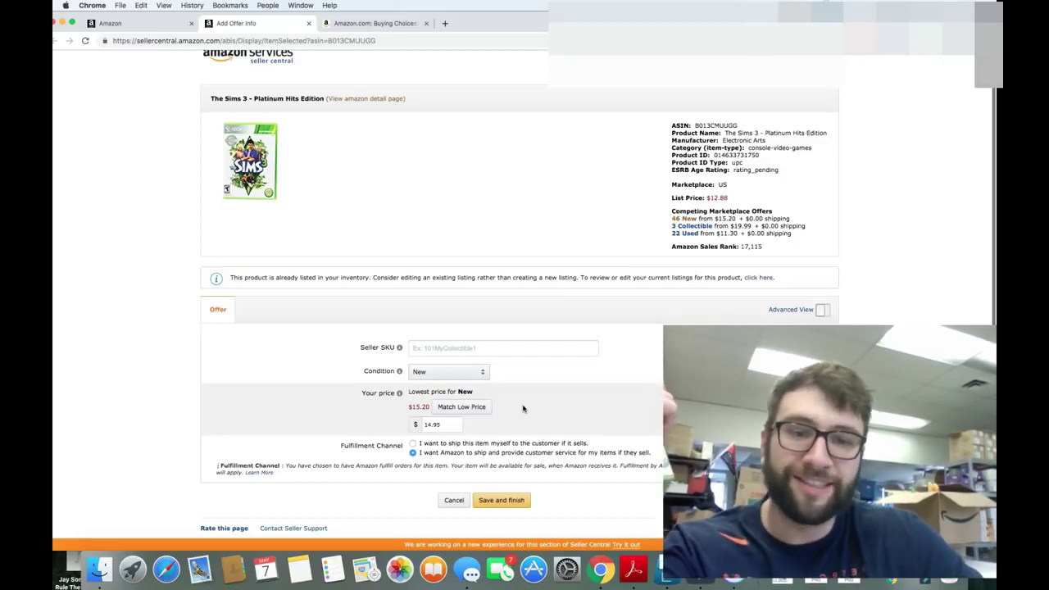
click(508, 499)
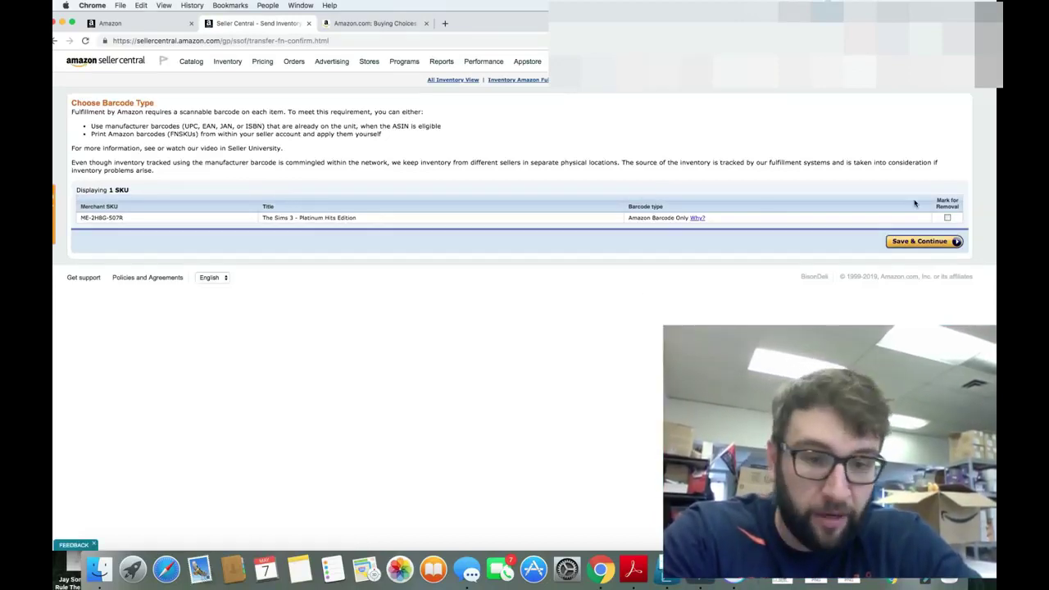
Keep Amazon barcodes for the offer and bring up the dangerous goods questions.
click(920, 241)
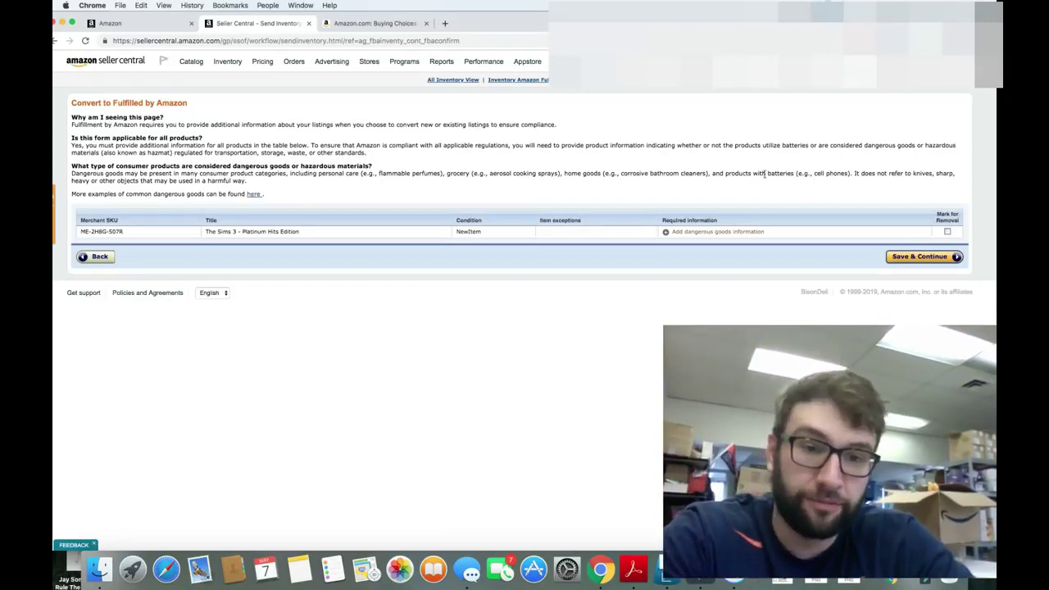
click(727, 233)
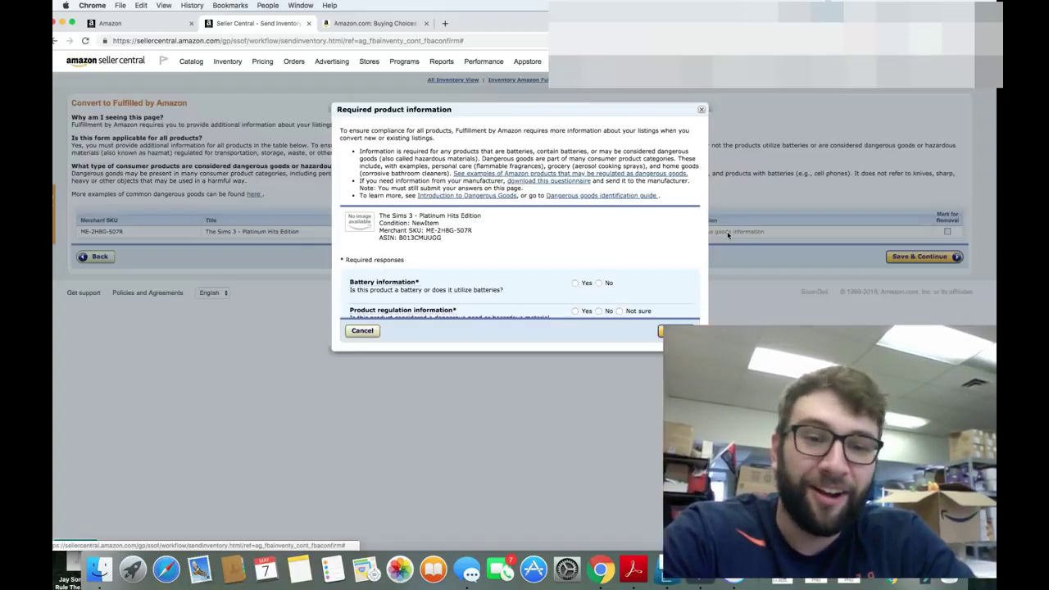
Answer No for batteries and No for dangerous goods regulation, then submit.
scroll(614, 258, down, 2)
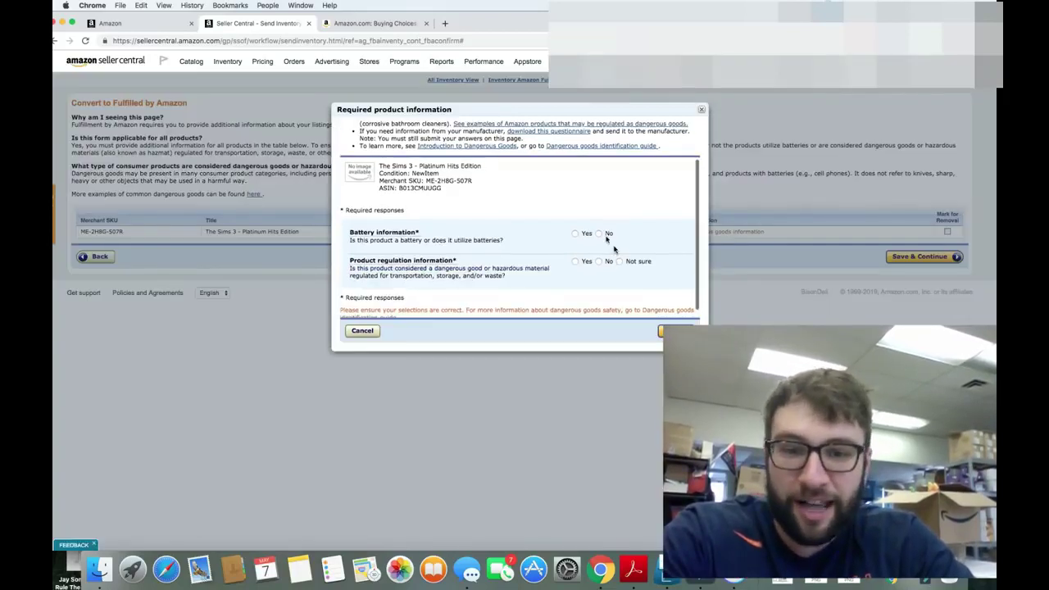
click(599, 234)
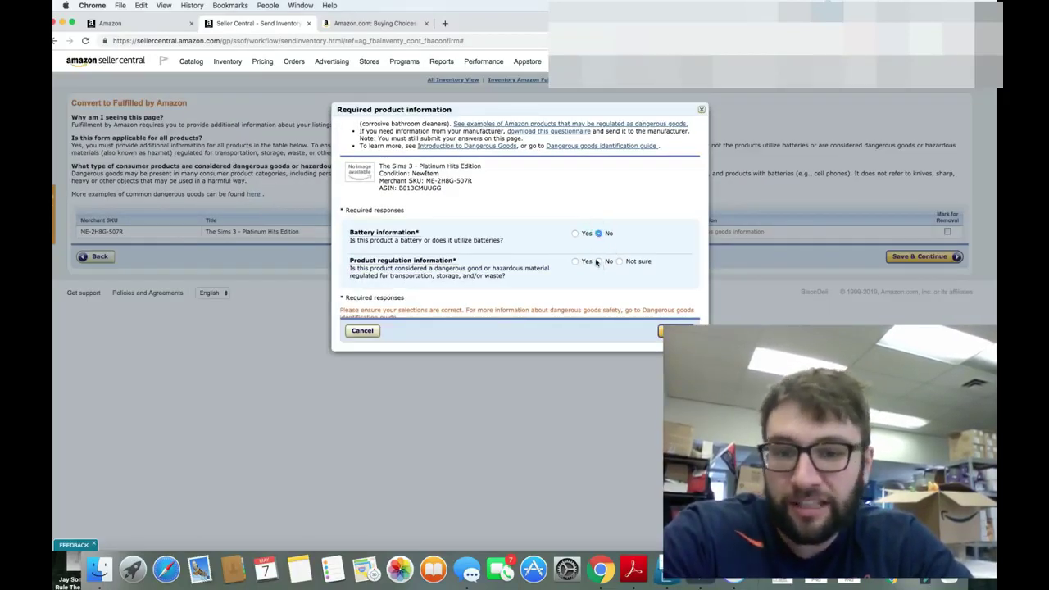
click(598, 261)
scroll(645, 256, down, 1)
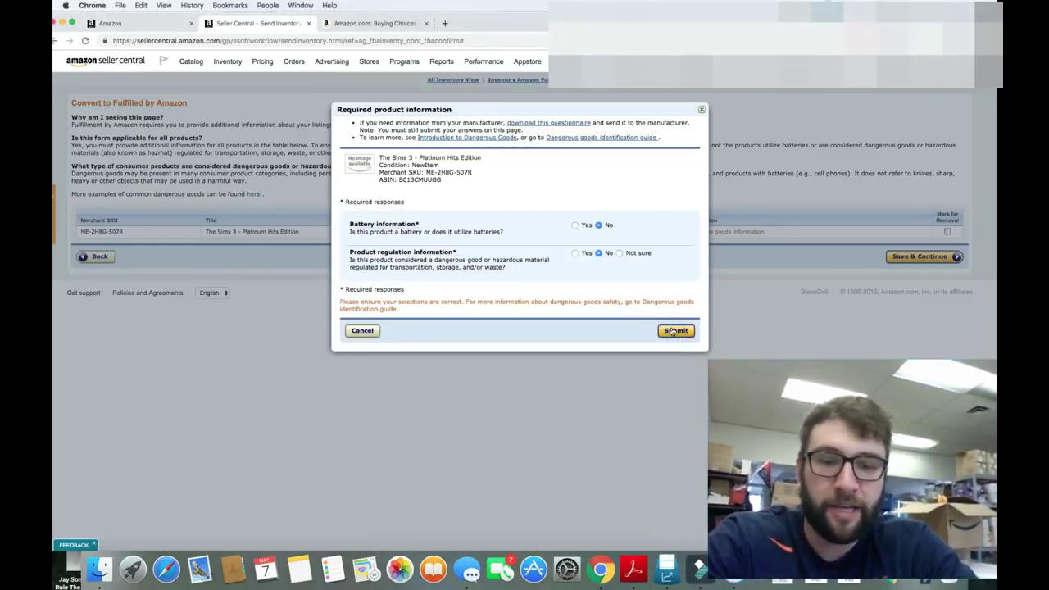
click(672, 330)
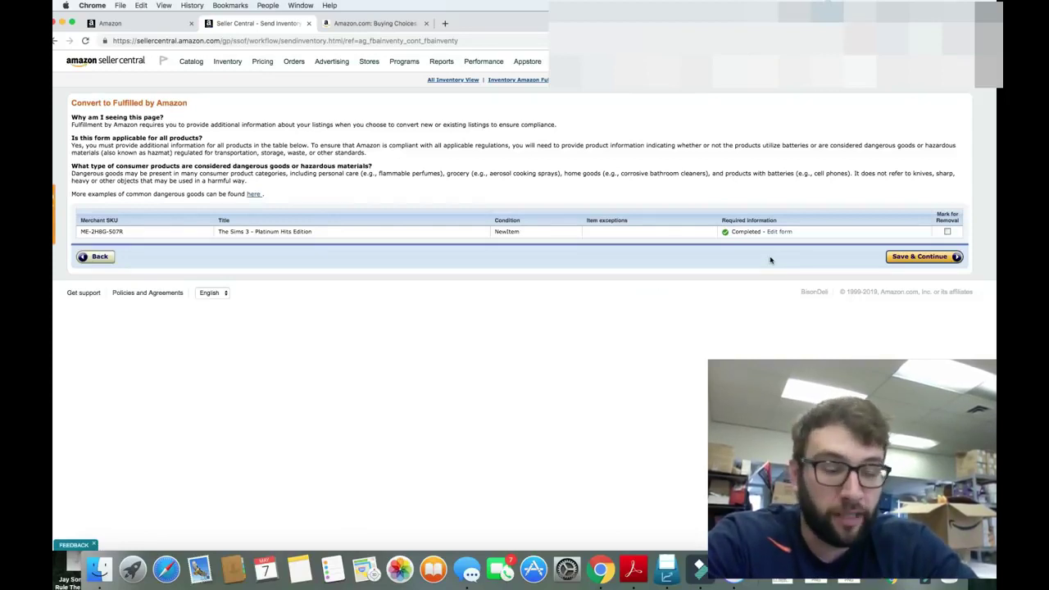
Save the completed compliance form and continue to the Send/replenish inventory page.
click(935, 259)
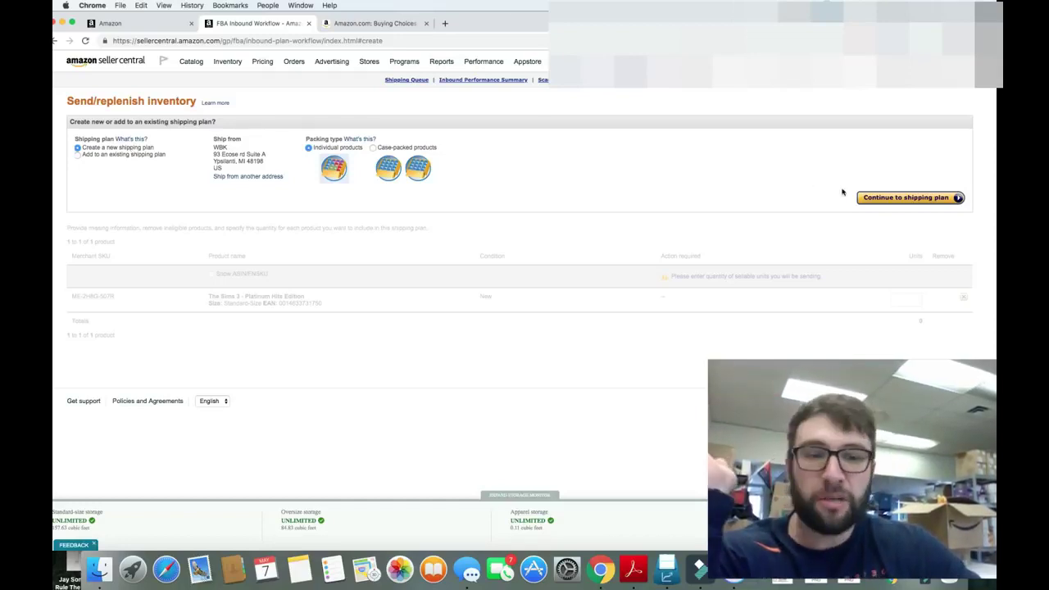
Create a new individual-products shipping plan for 1 unit of The Sims 3.
click(886, 198)
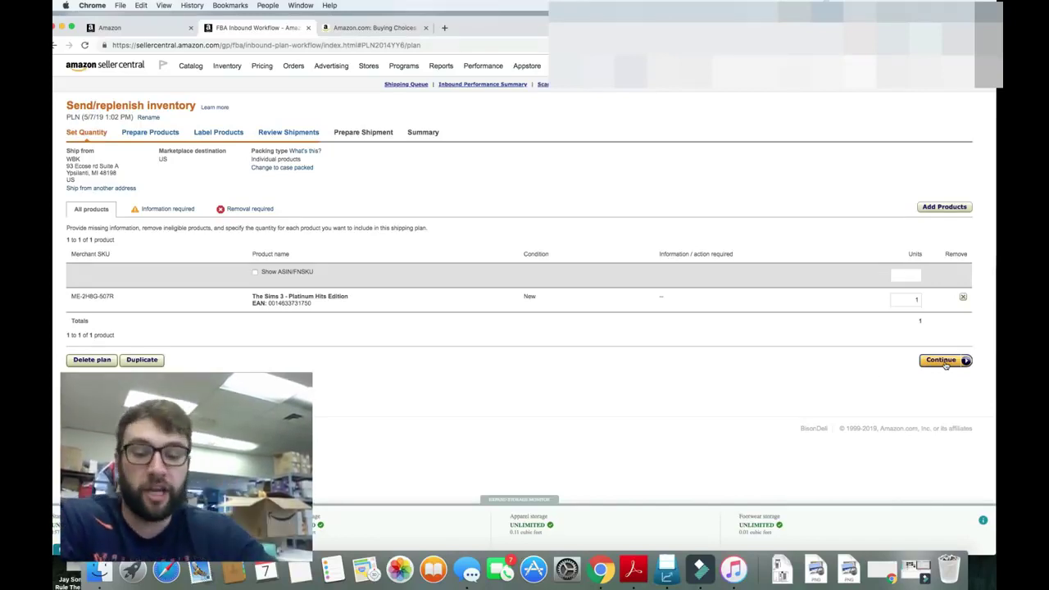
click(945, 362)
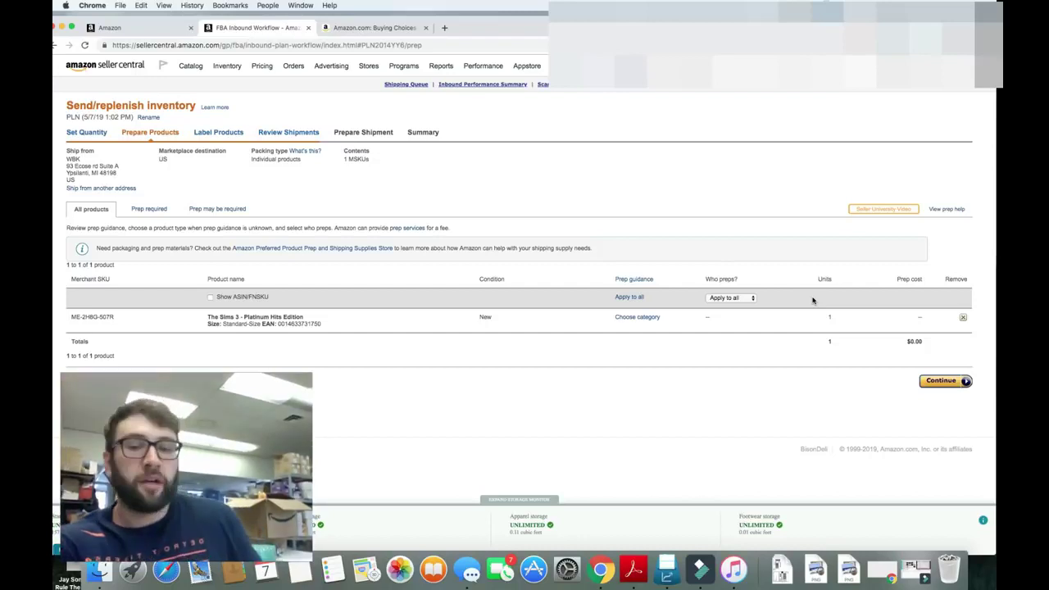
Advance the shipping plan to Label Products, with 1 Merchant label to print.
click(944, 381)
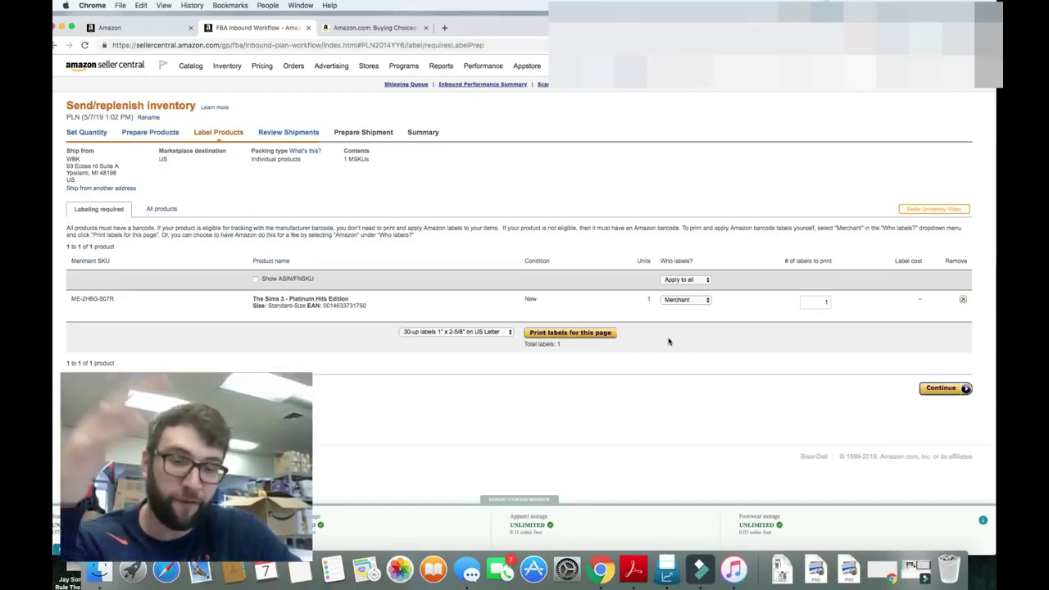
Download the single barcode label for The Sims 3 as a PDF.
click(607, 336)
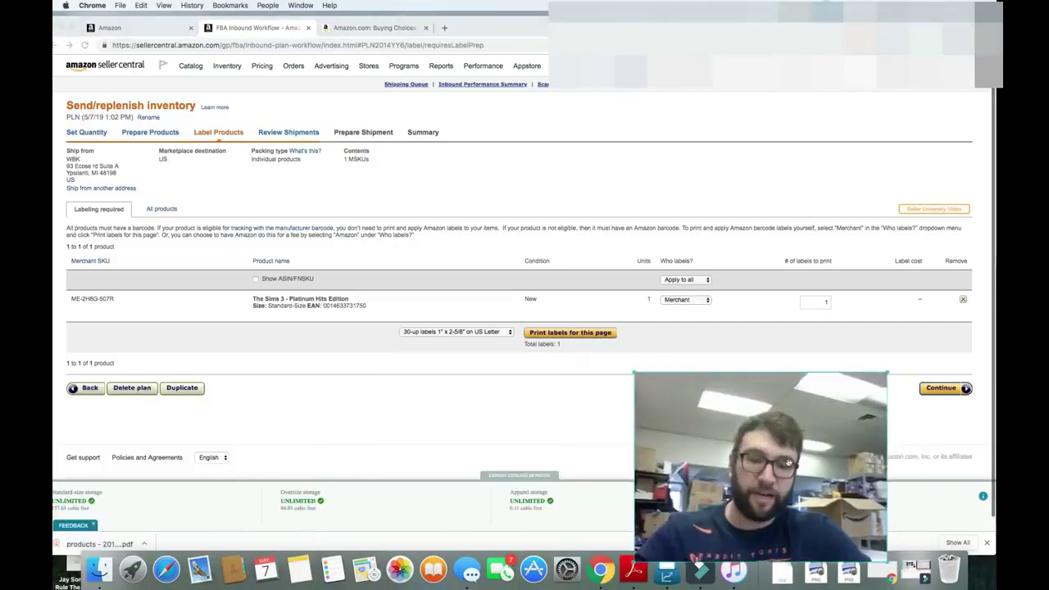
Open the downloaded label PDF and inspect its barcode and 'The Sims 3 - Platinum Hits Edition' text.
click(107, 543)
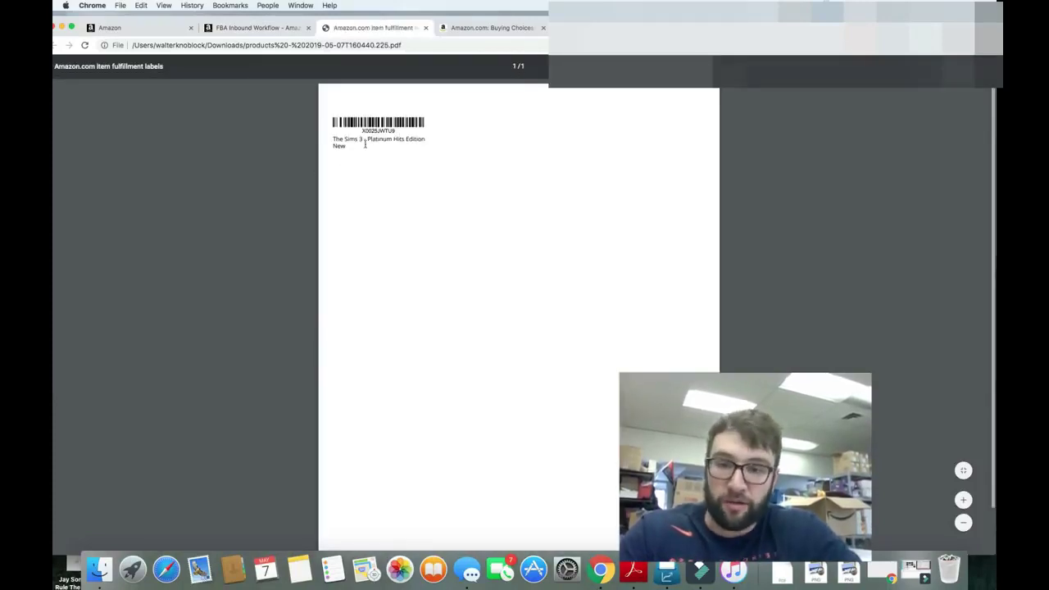
mouse_move(362, 130)
mouse_down()
mouse_move(407, 131)
mouse_move(362, 129)
mouse_up()
click(395, 130)
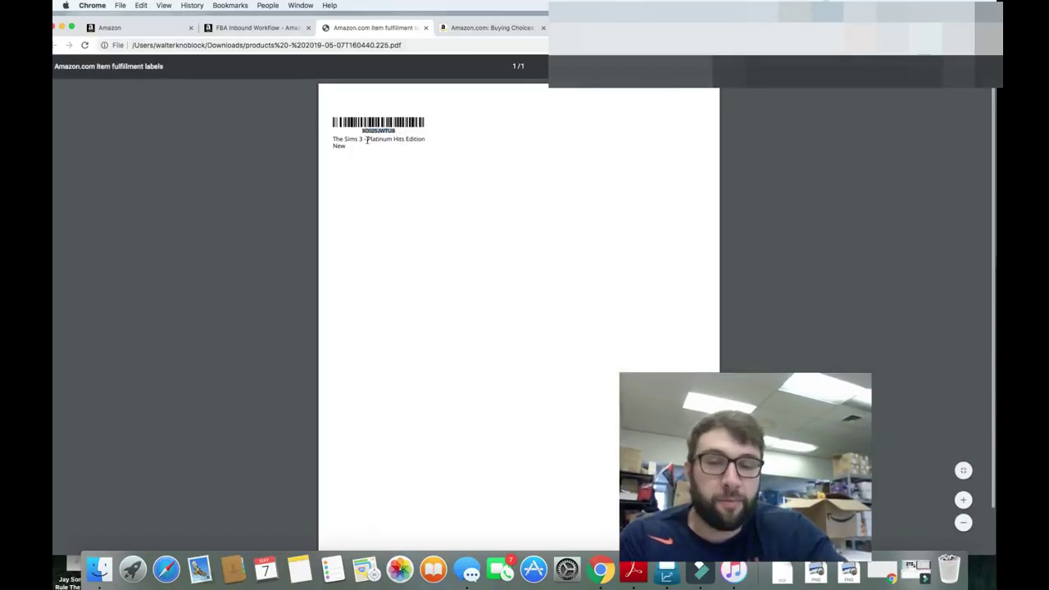
Search Amazon for '30 up avery address labels', browse results, then return to the label PDF.
click(469, 28)
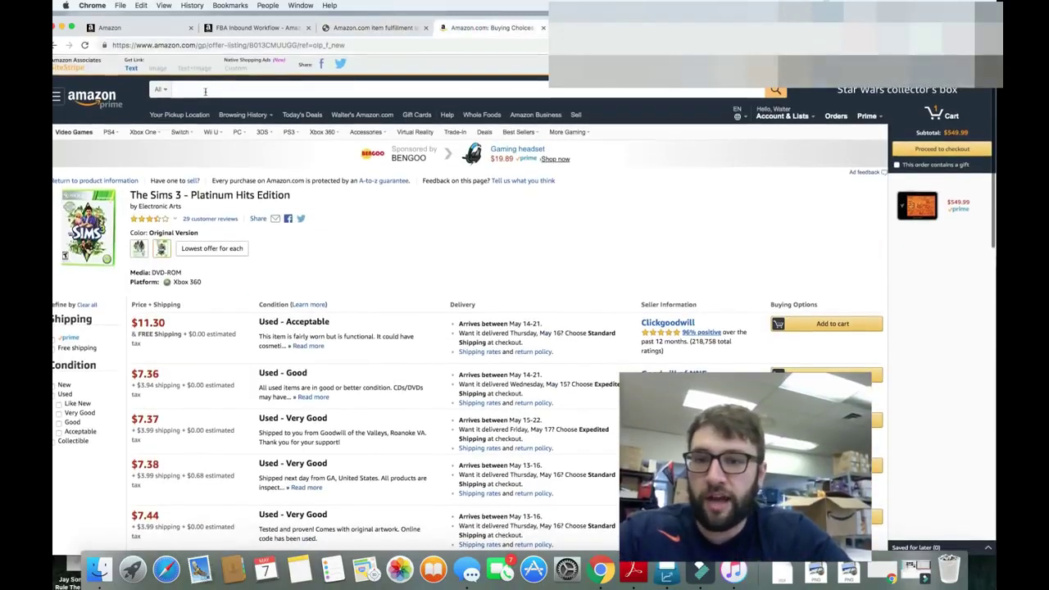
click(205, 91)
text(30 up a)
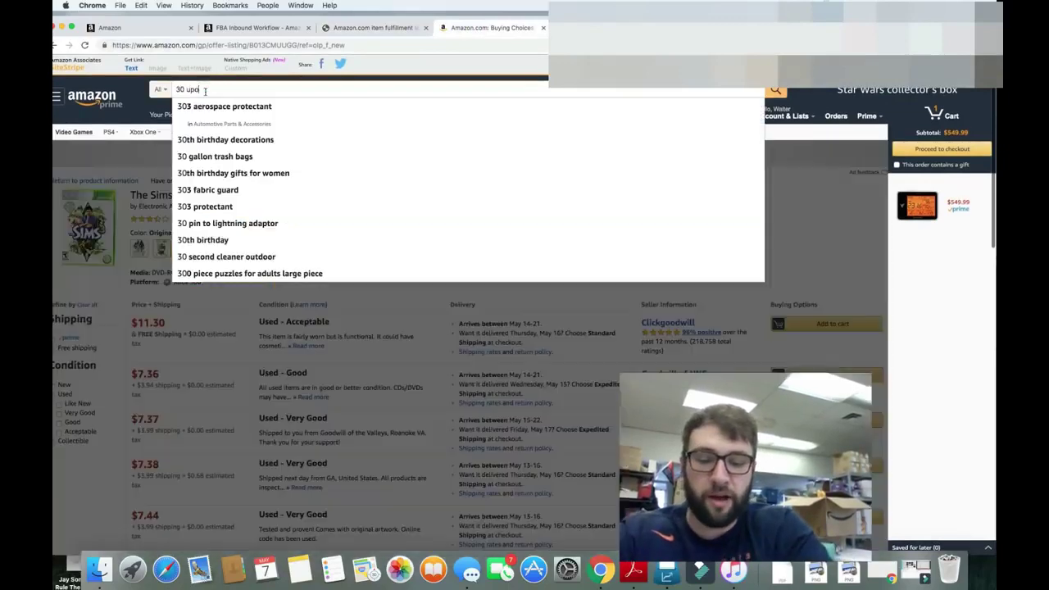
text(very )
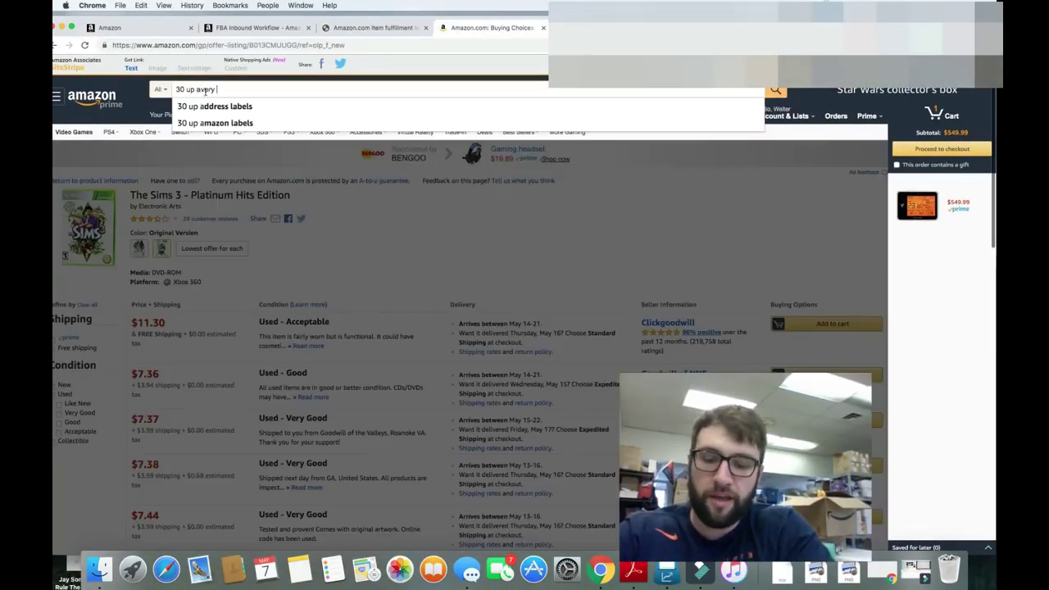
text(address labels)
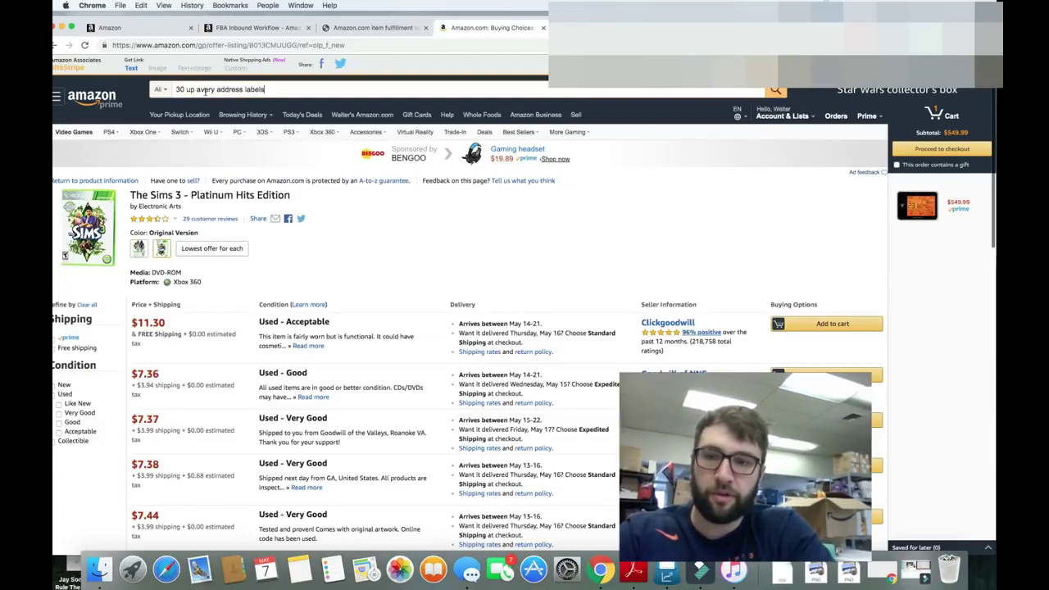
key(Return)
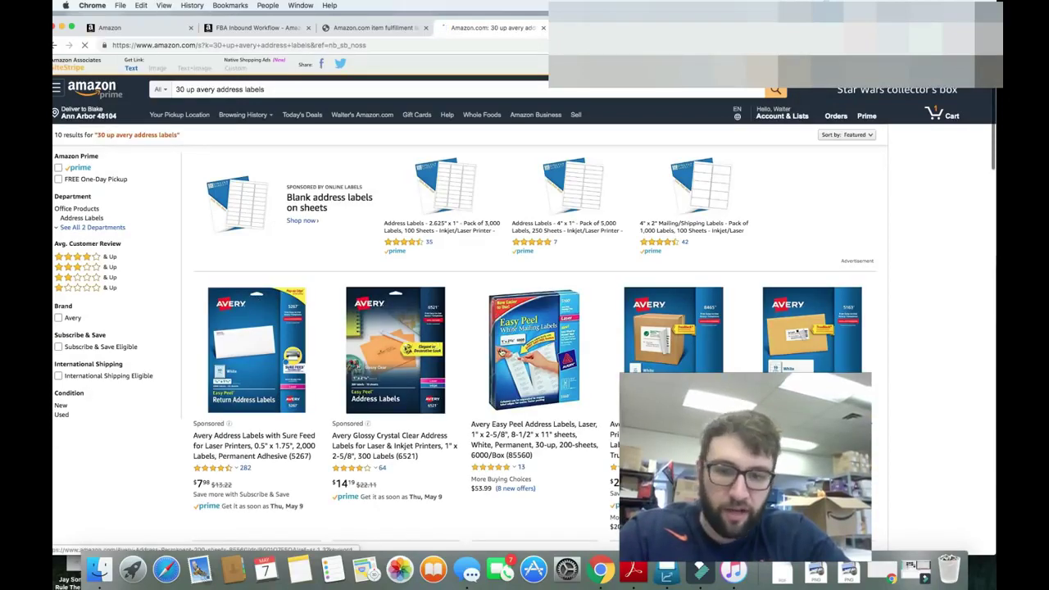
scroll(500, 352, down, 3)
scroll(500, 352, down, 1)
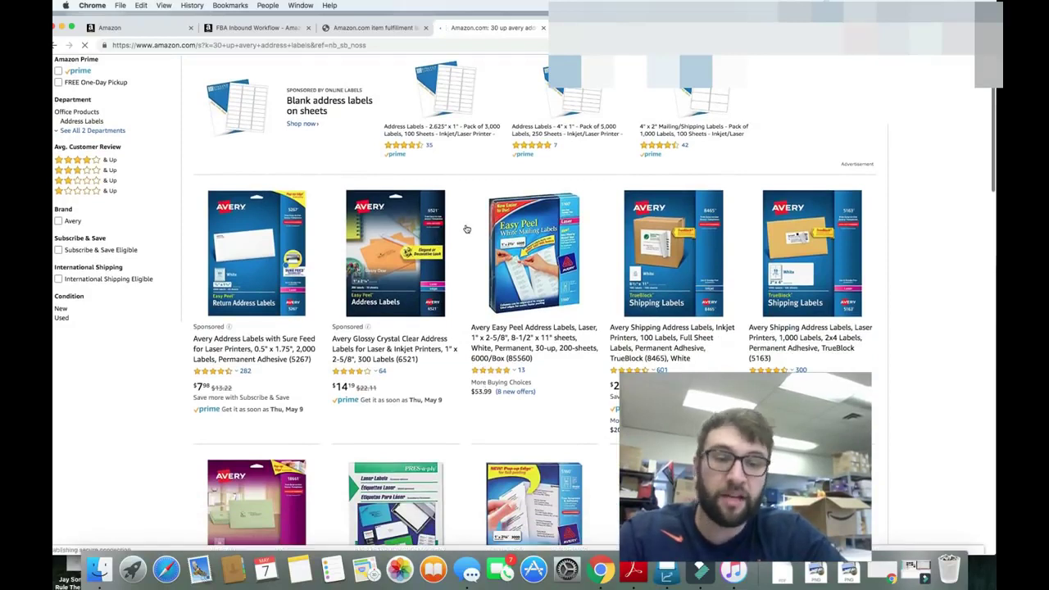
click(380, 27)
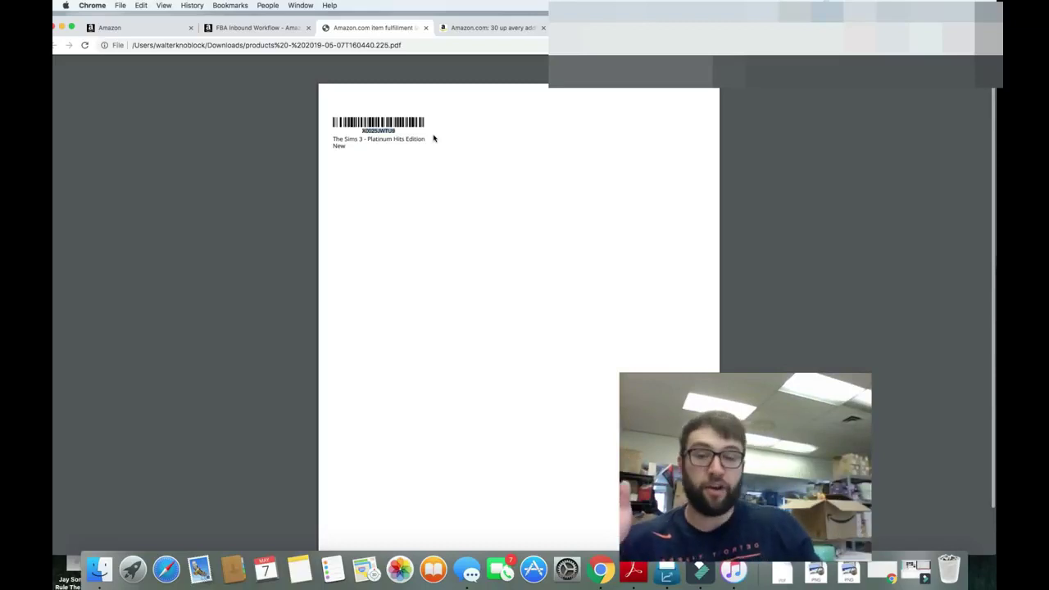
Close the label PDF and go back to the FBA Inbound Workflow page.
click(427, 28)
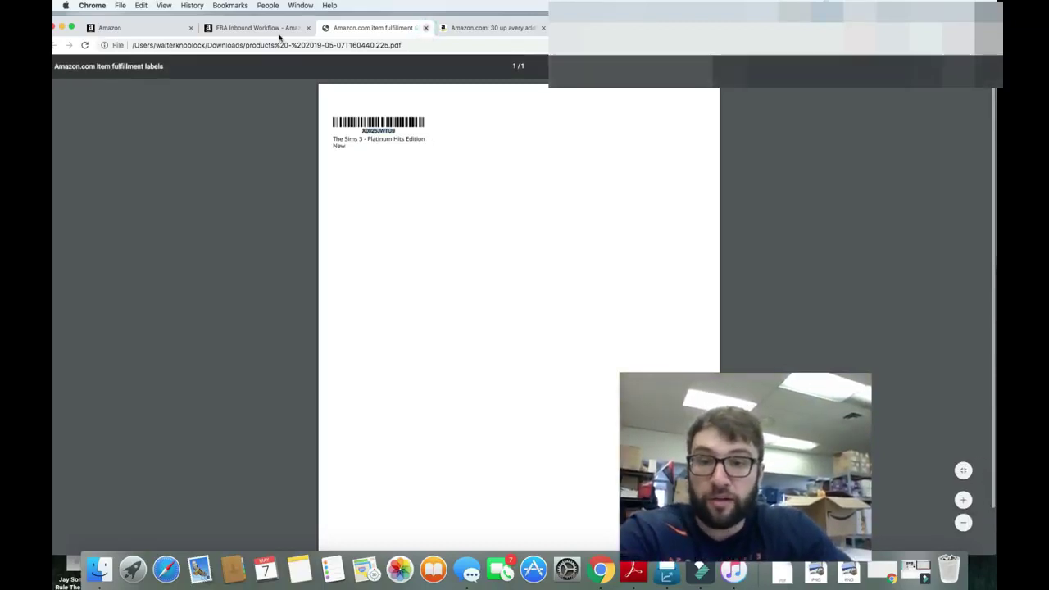
click(279, 29)
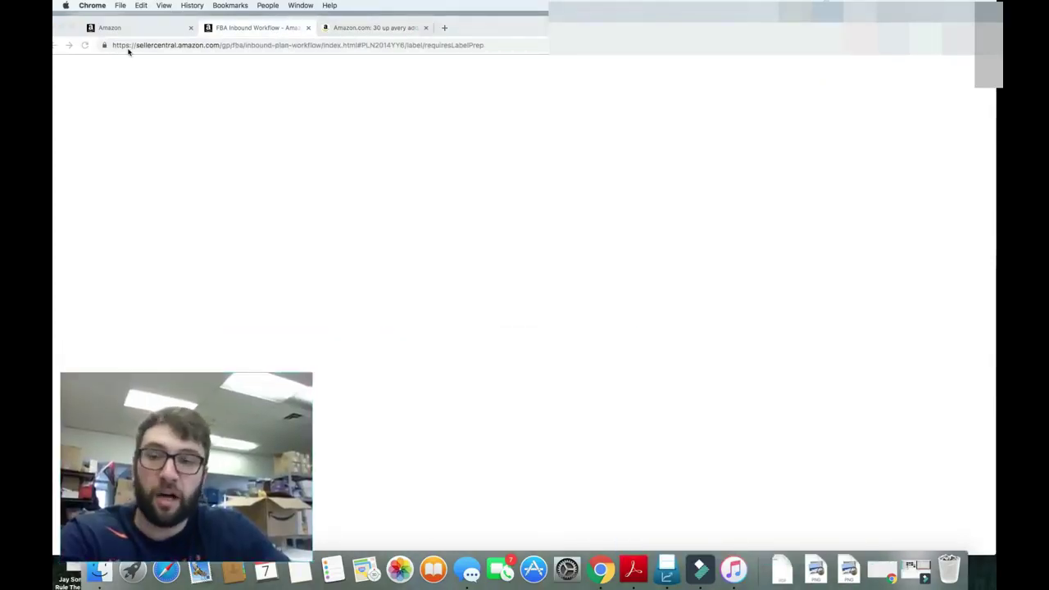
click(218, 46)
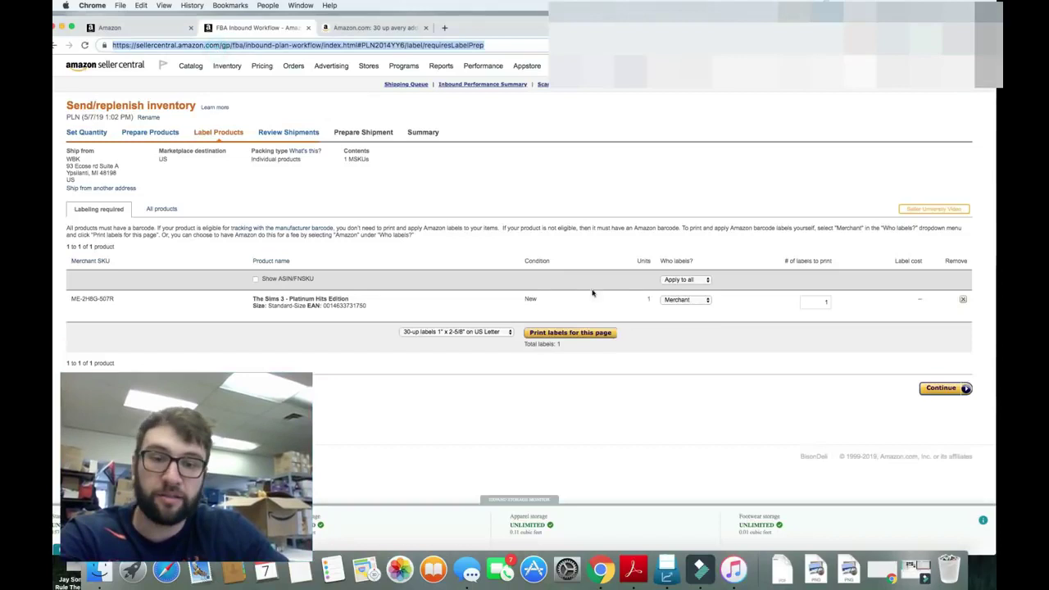
click(681, 302)
click(680, 312)
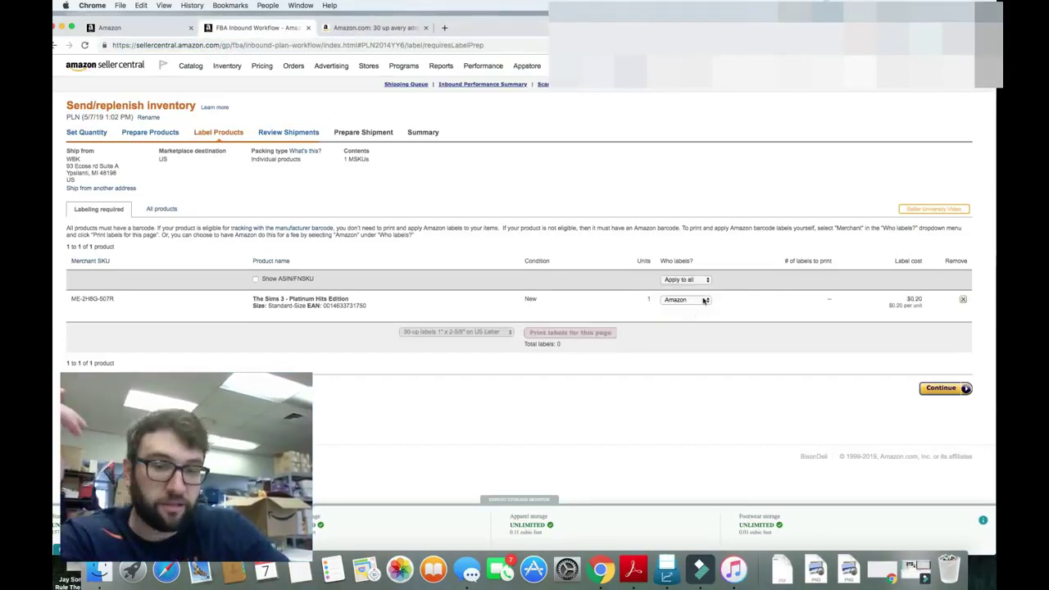
click(698, 299)
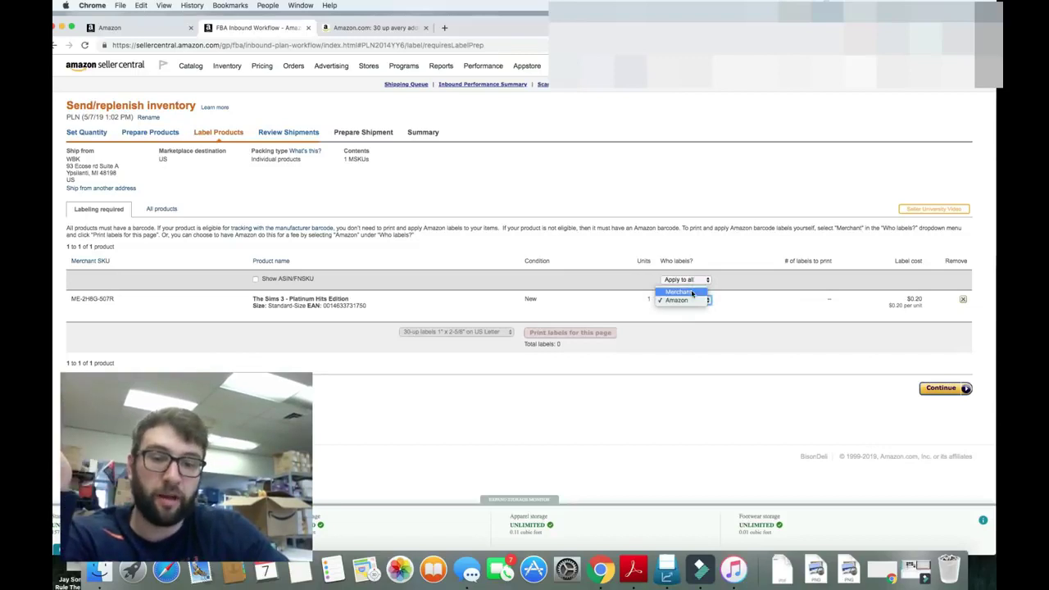
click(691, 292)
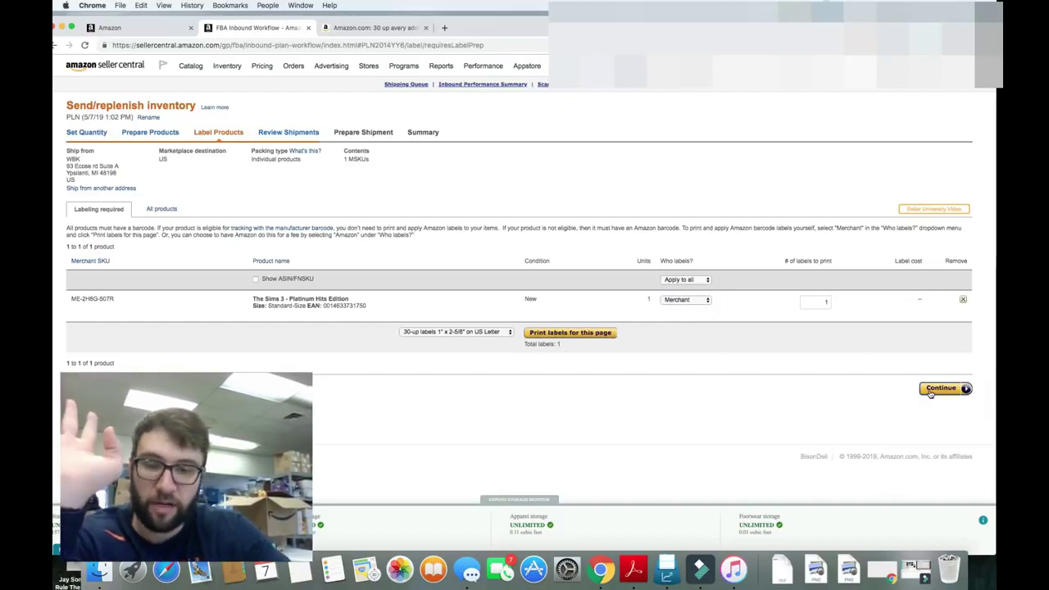
click(940, 388)
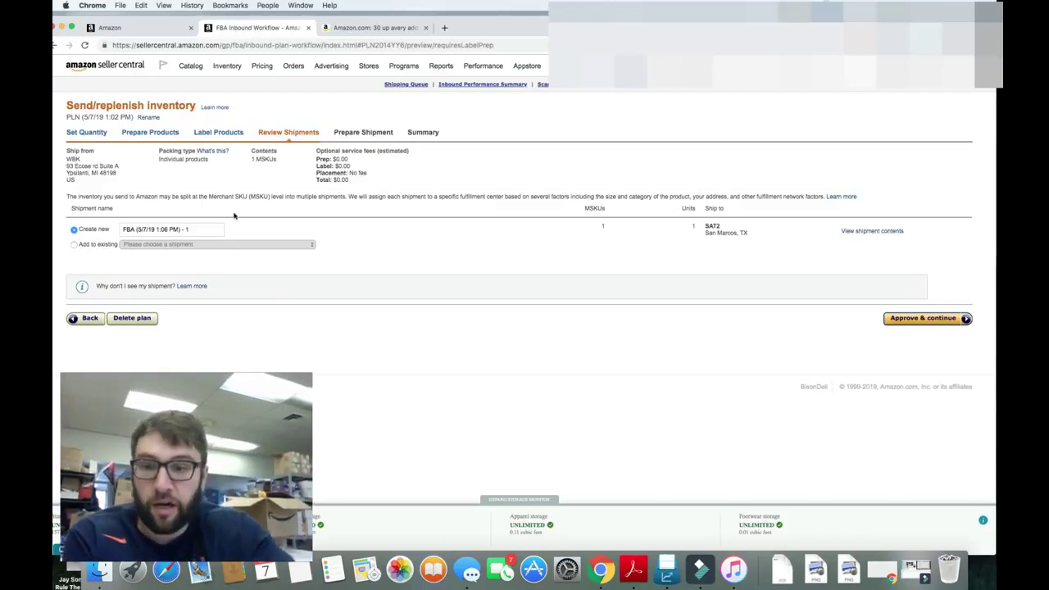
Approve the one-unit shipment bound for SAT2 in San Marcos, TX.
click(964, 325)
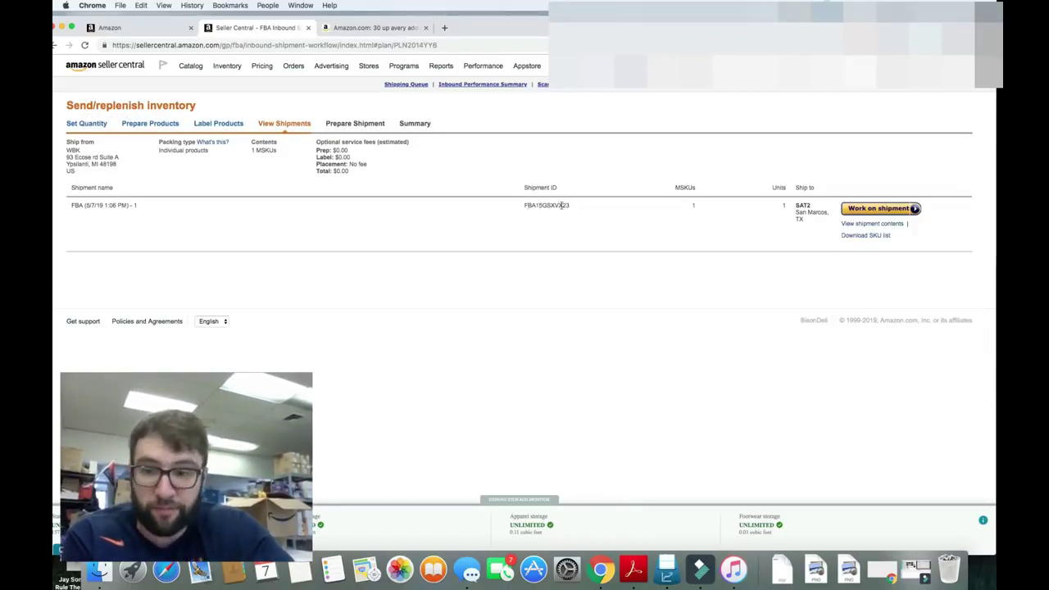
Start work on the shipment and expand its units list showing The Sims 3 at 1 unit.
click(852, 211)
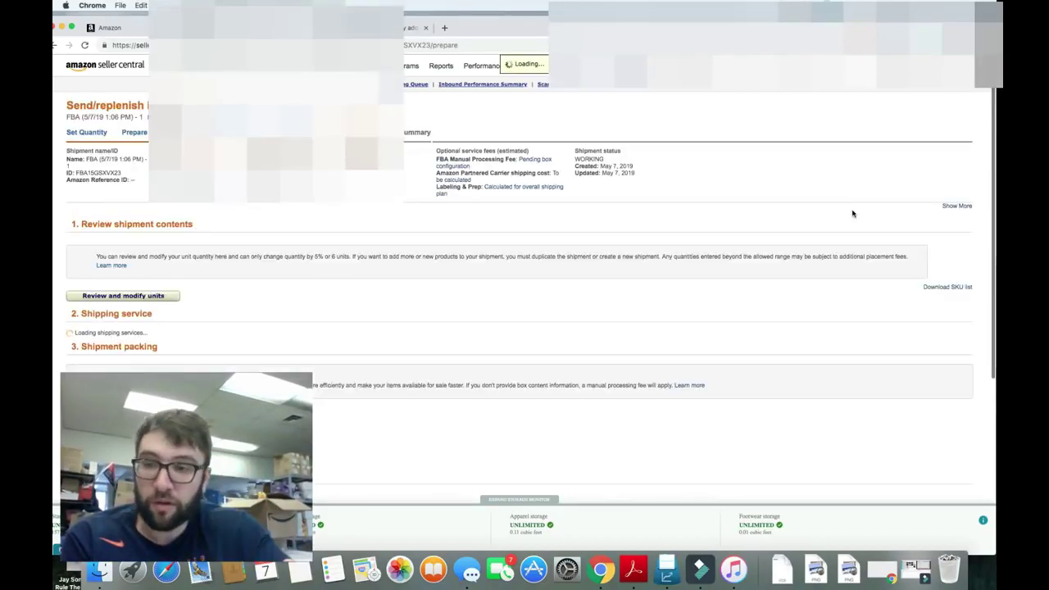
click(159, 299)
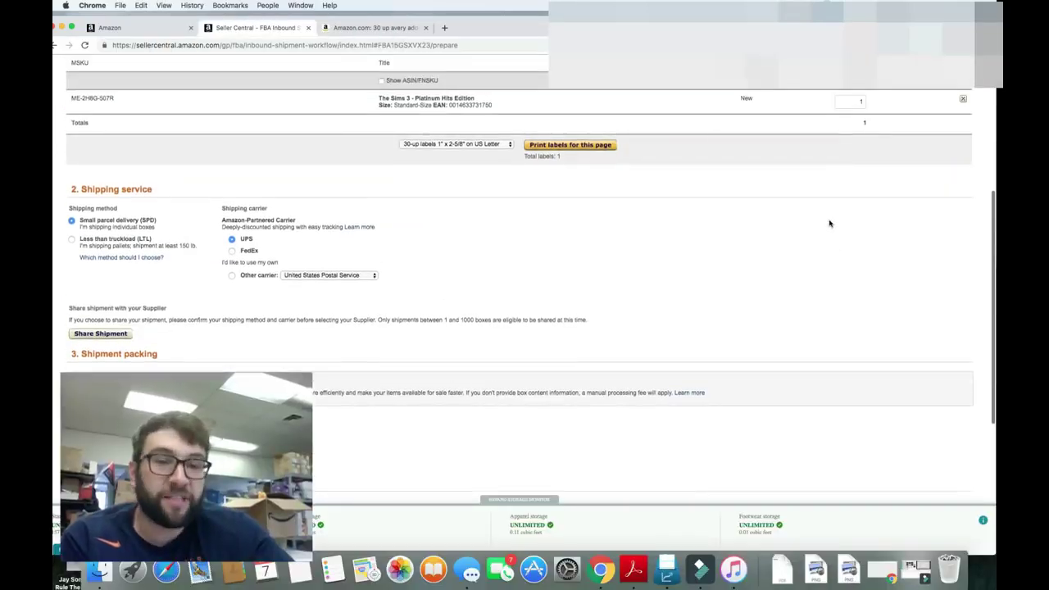
scroll(836, 135, up, 3)
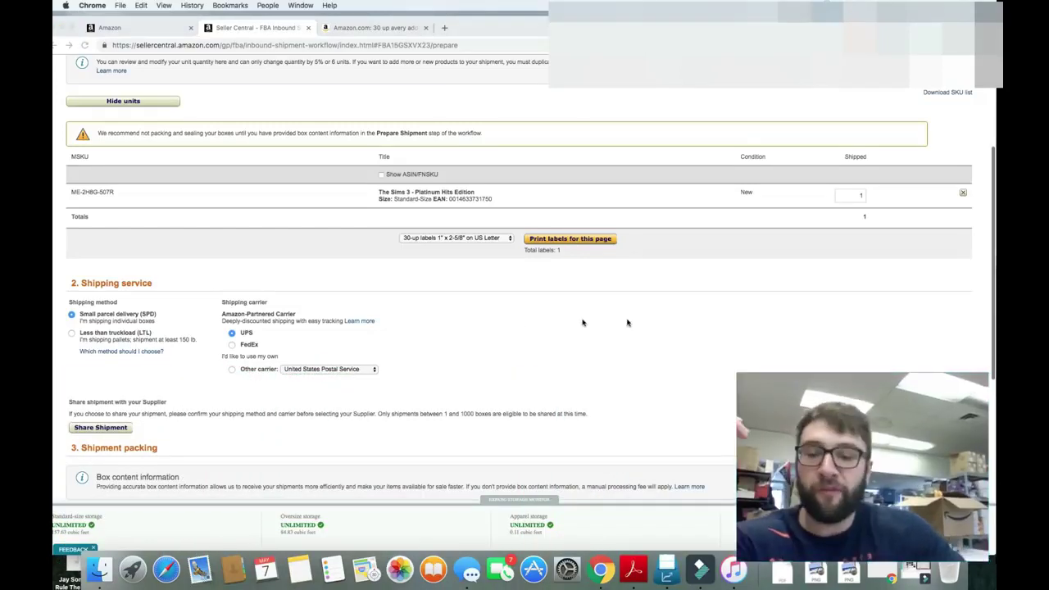
scroll(527, 328, down, 2)
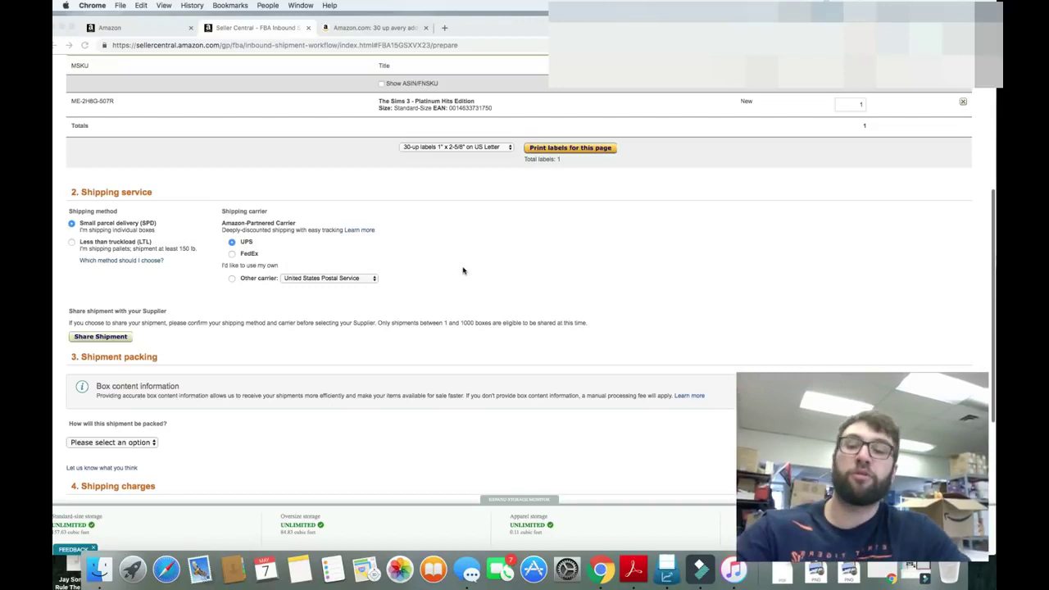
scroll(462, 271, down, 3)
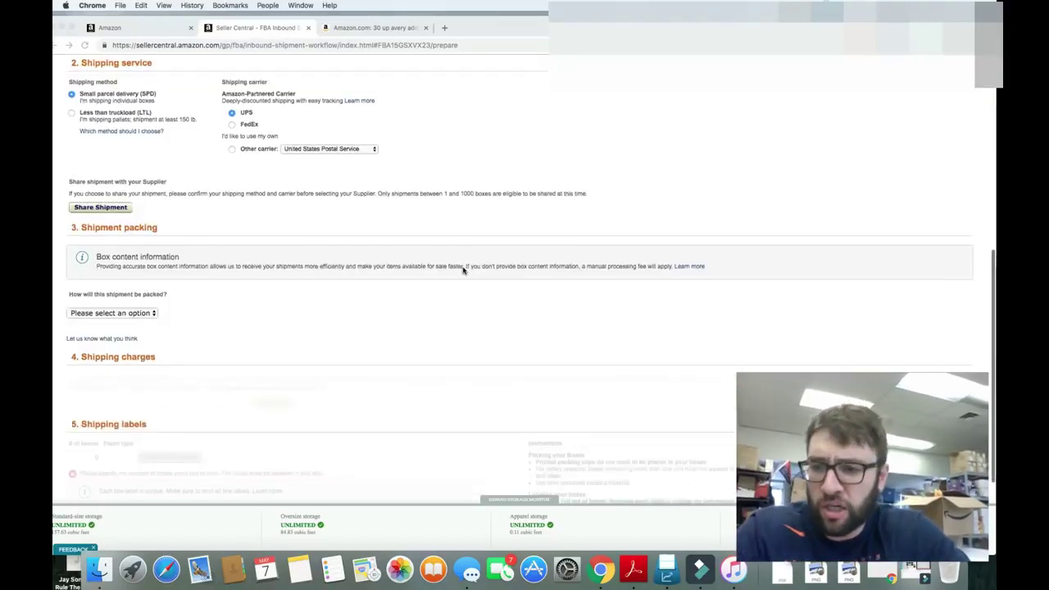
scroll(462, 270, up, 1)
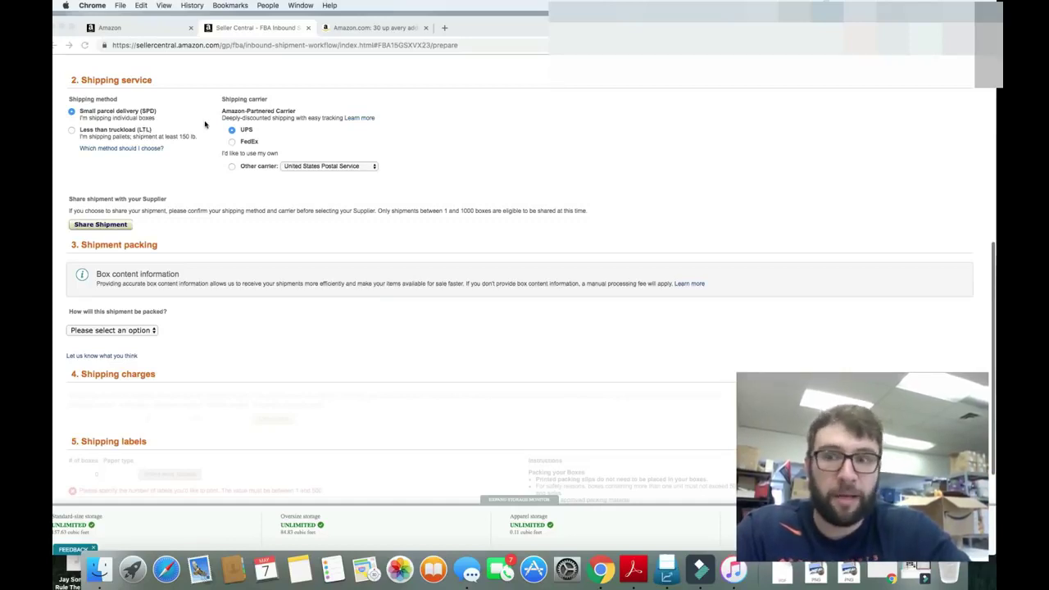
scroll(230, 177, down, 2)
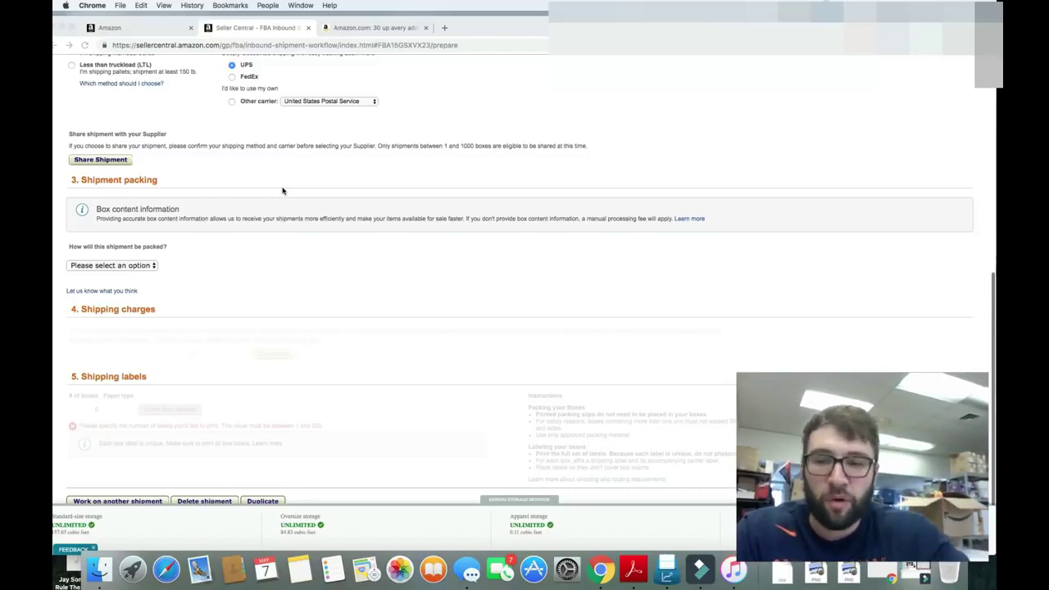
scroll(278, 189, down, 3)
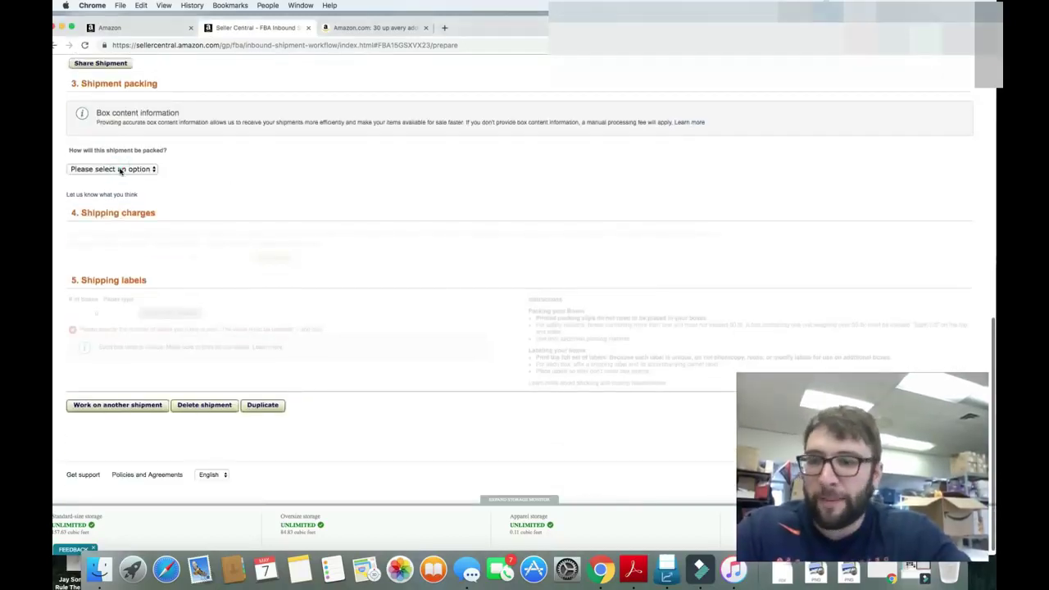
Pack everything in one 1 lb box, calculate the $4.14 UPS cost, and agree to terms.
click(121, 170)
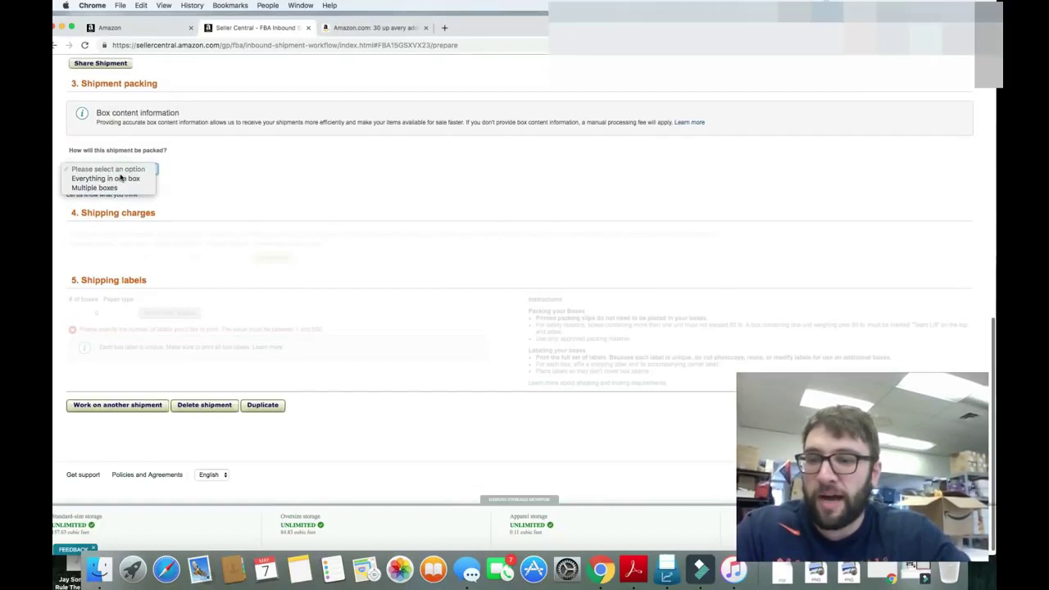
click(117, 178)
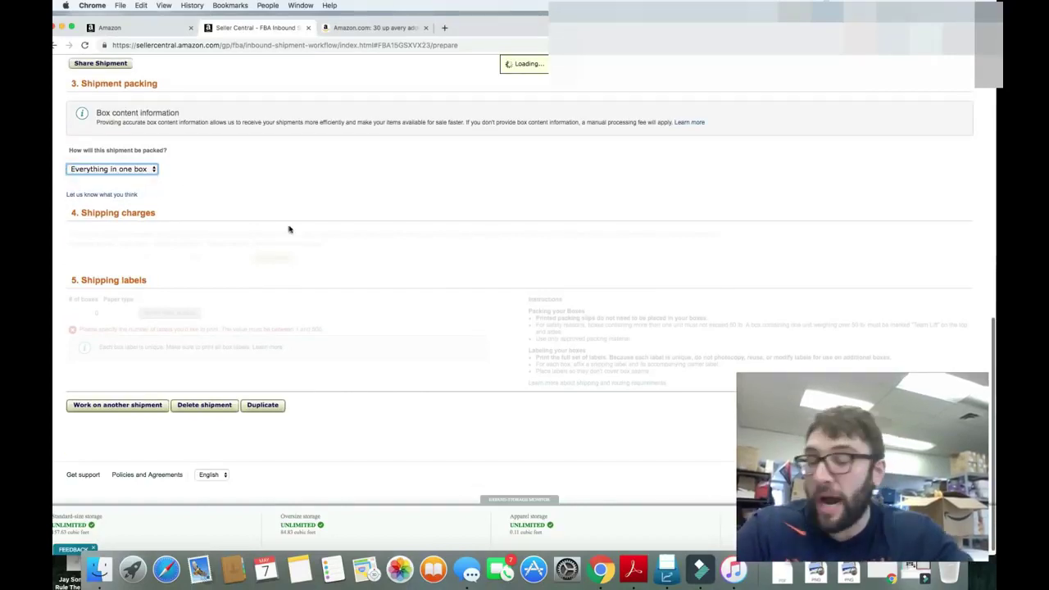
click(685, 230)
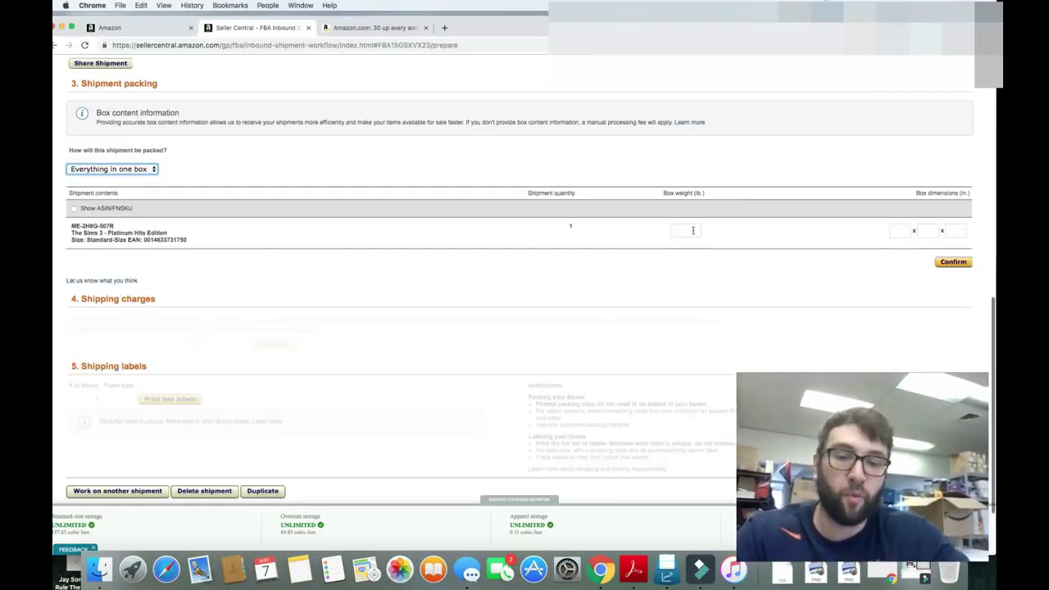
text(1)
click(801, 221)
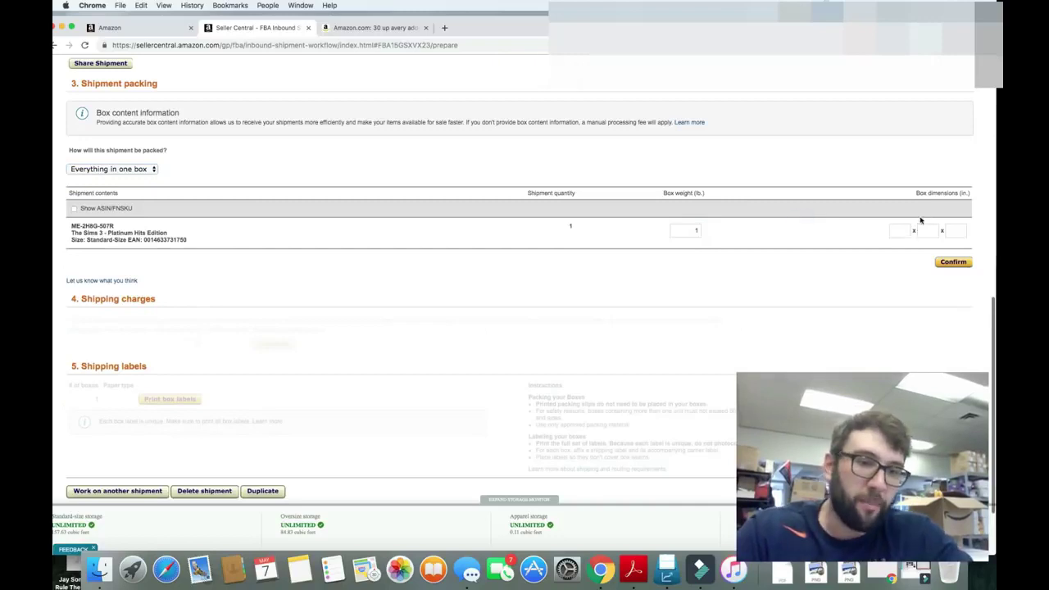
click(951, 261)
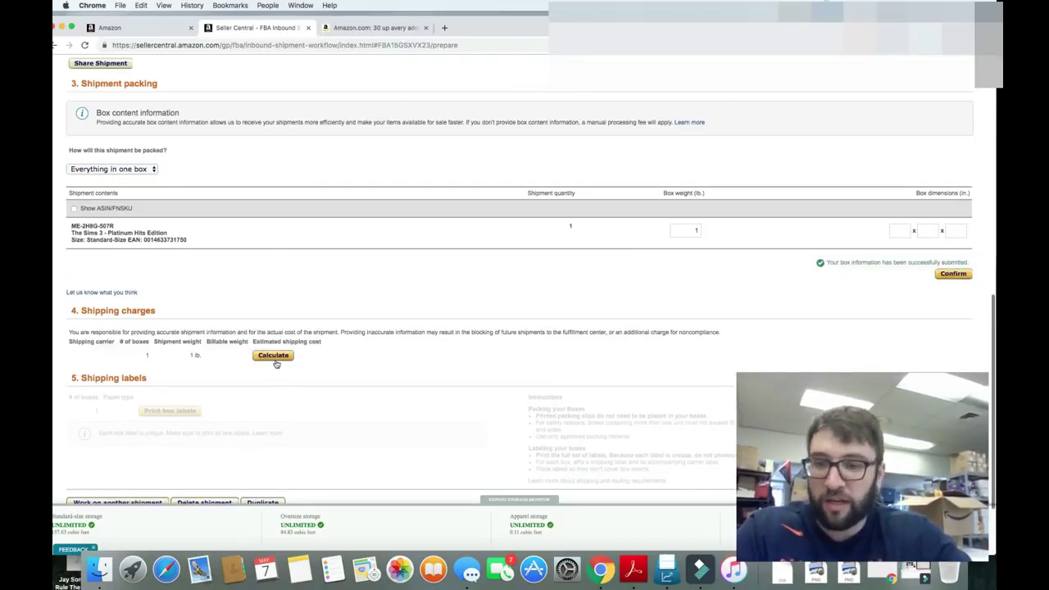
click(274, 358)
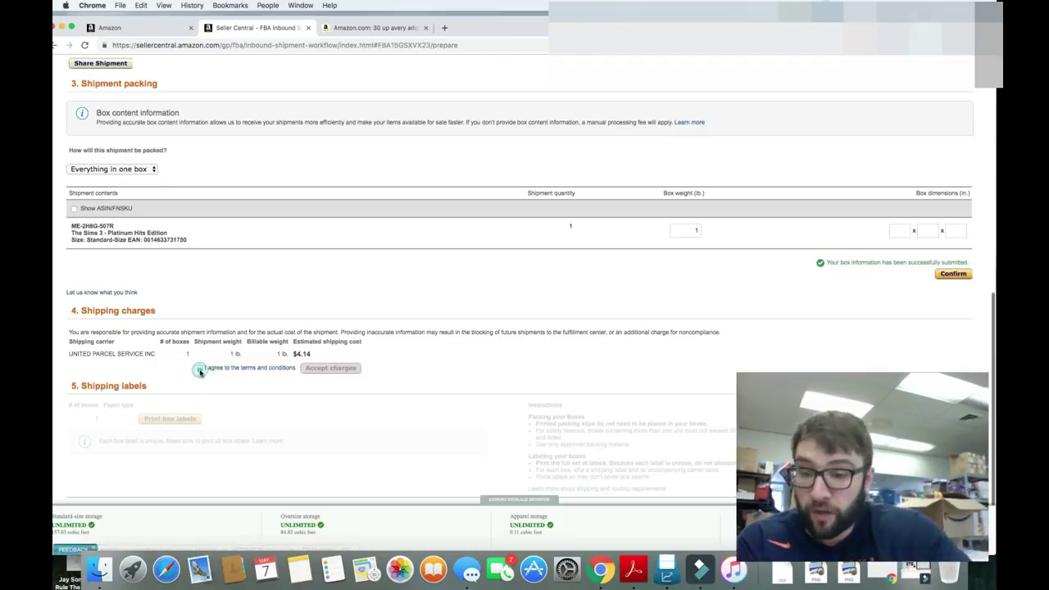
click(200, 367)
Accept the $4.14 UPS shipping charges, producing the box and UPS Ground label PDF.
scroll(328, 309, down, 1)
scroll(328, 309, down, 3)
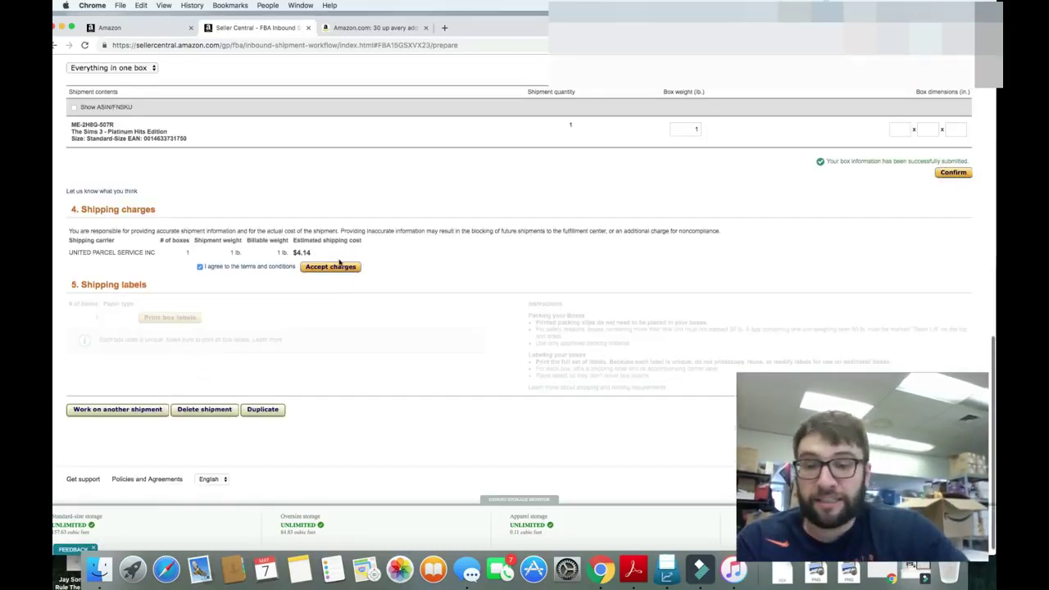
click(340, 271)
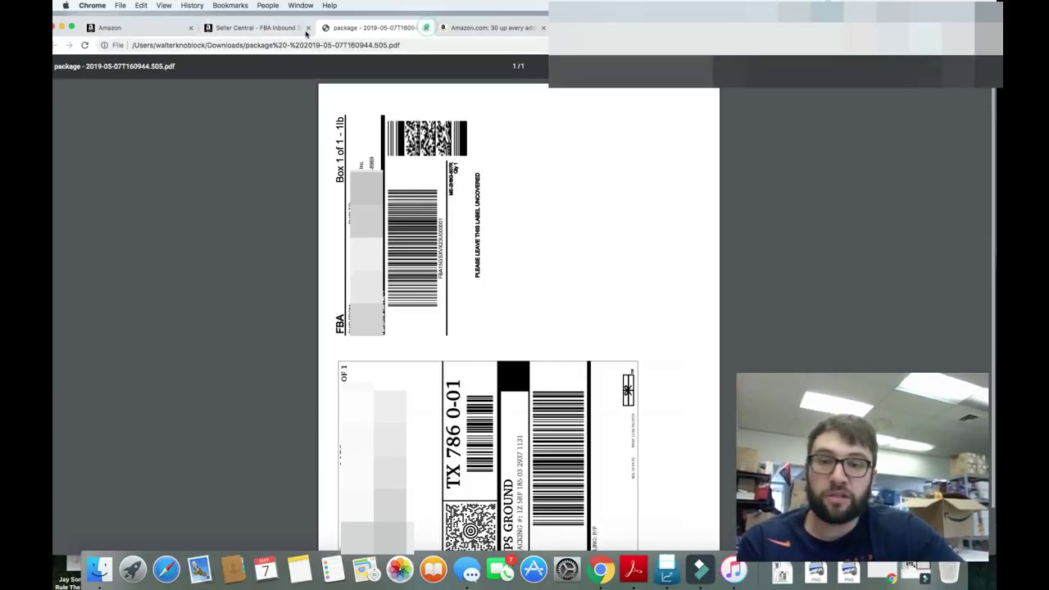
Close the 'Box 1 of 1 - 1lb' and UPS Ground label PDF.
click(425, 28)
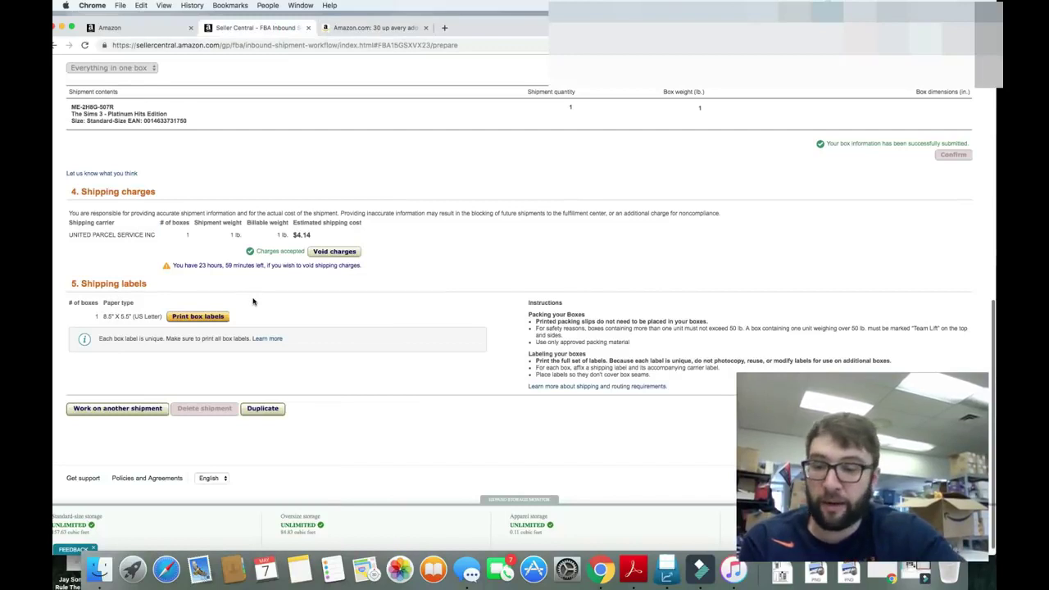
Void the accepted $4.14 UPS shipping charges on the shipment.
click(350, 252)
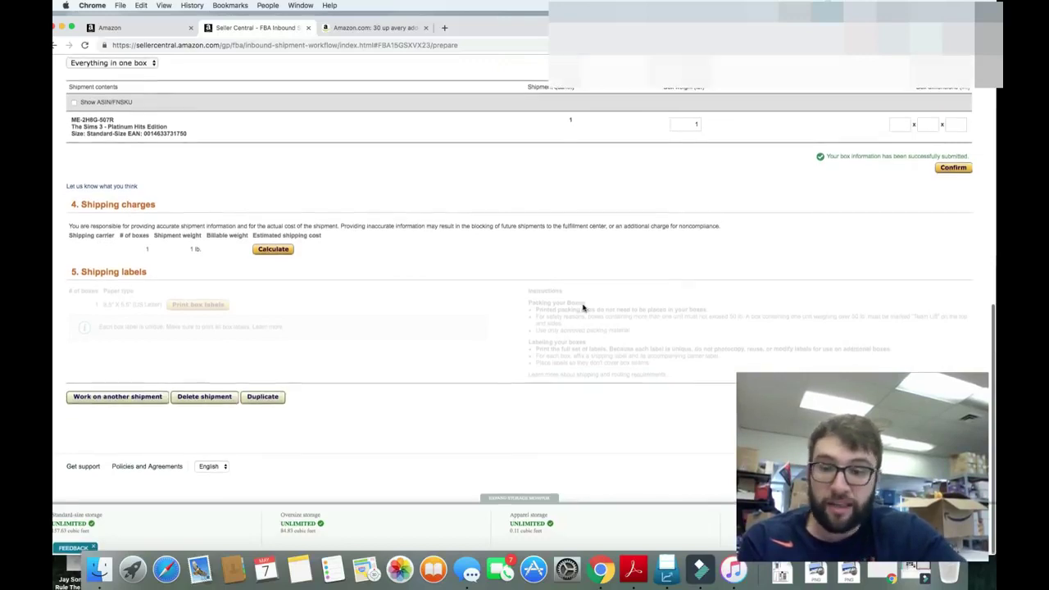
drag(828, 426, 575, 425)
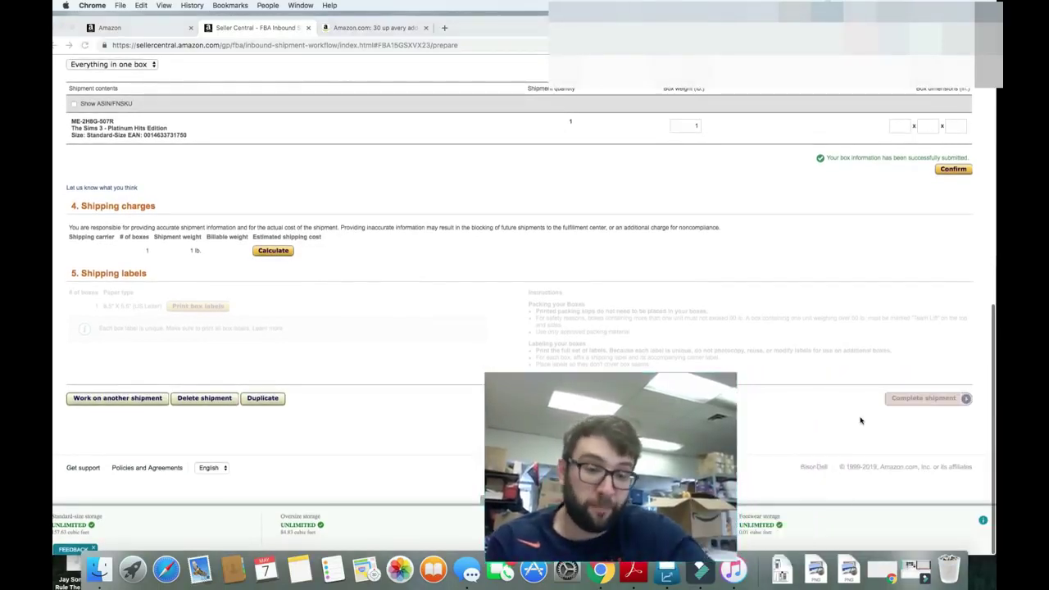
Delete The Sims 3 FBA shipment and confirm the deletion in the dialog.
click(212, 398)
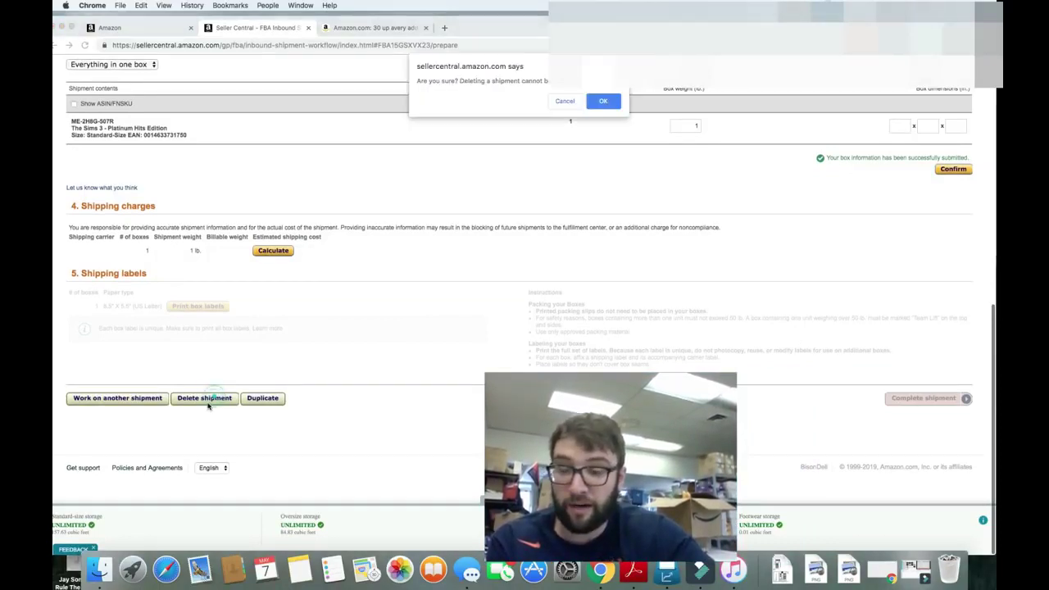
click(600, 101)
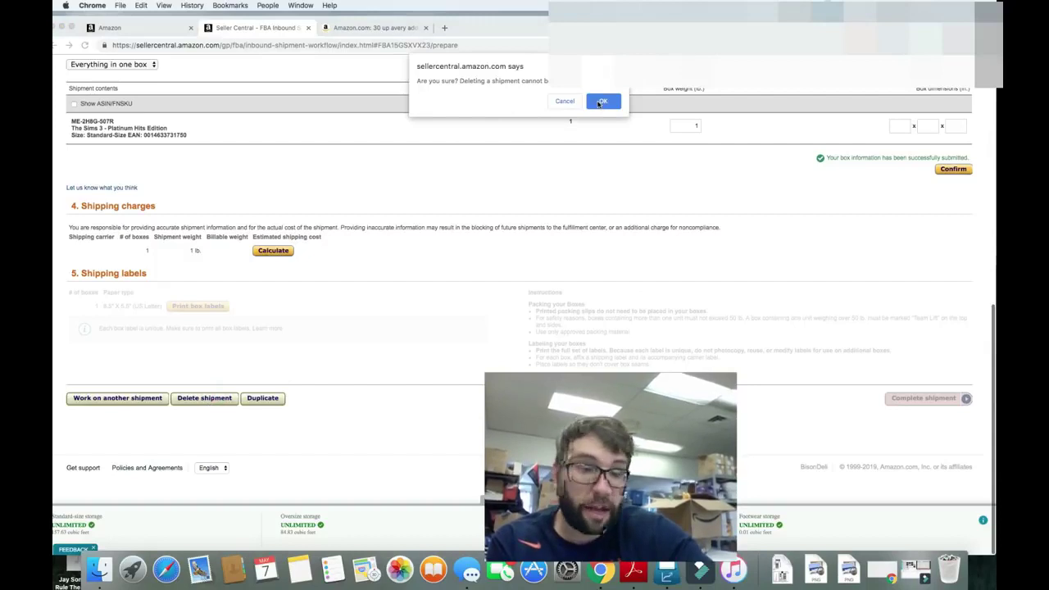
click(600, 101)
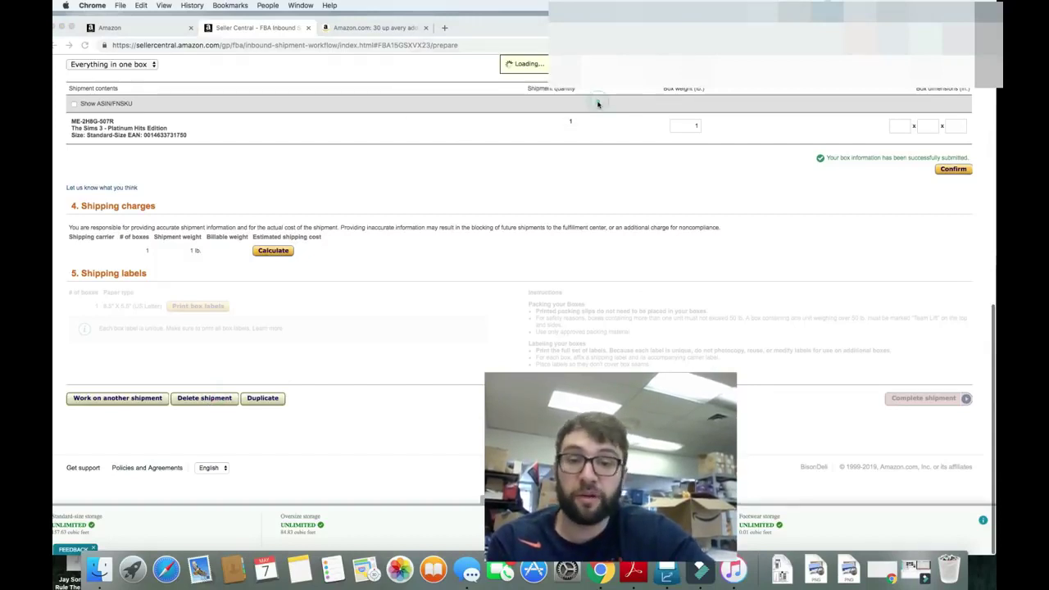